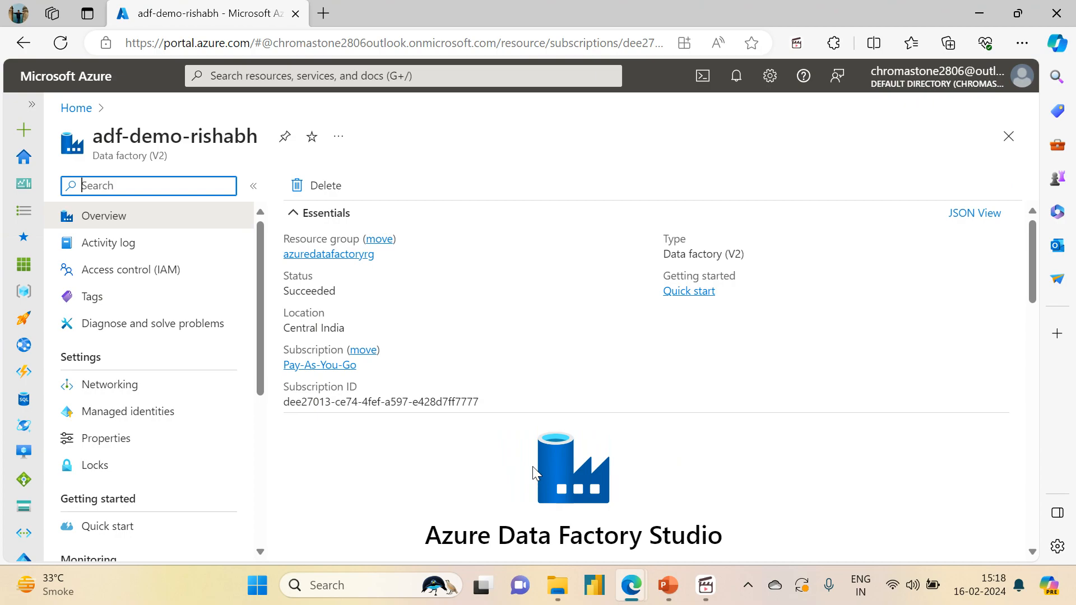
# Step: Launch Azure Data Factory Studio from the data factory resource and open the pl_set_variable_demo pipeline for authoring
pyautogui.click(555, 486)
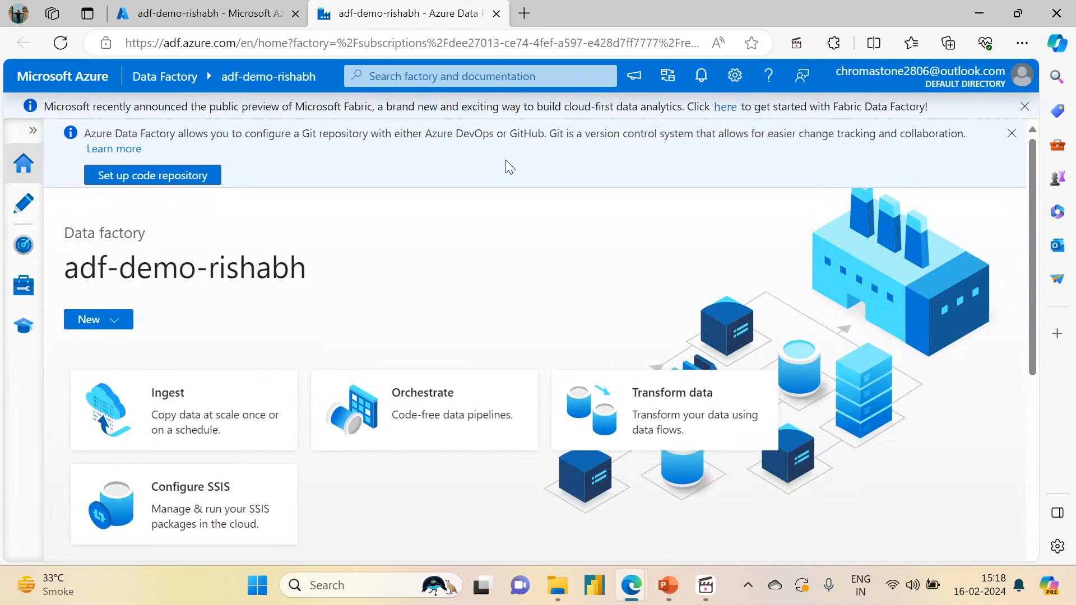
pyautogui.click(31, 257)
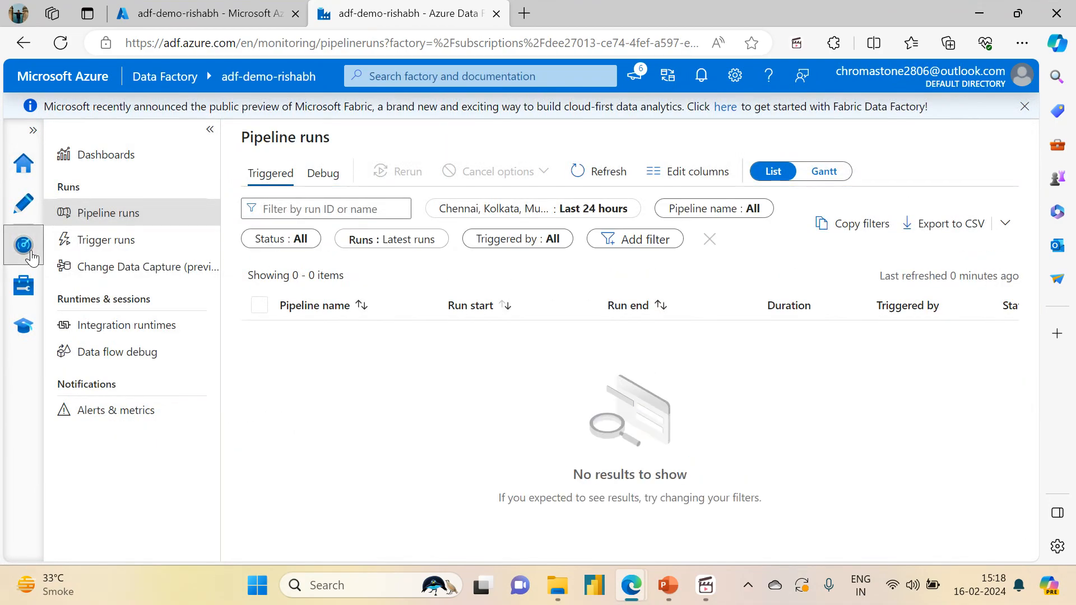
pyautogui.click(24, 206)
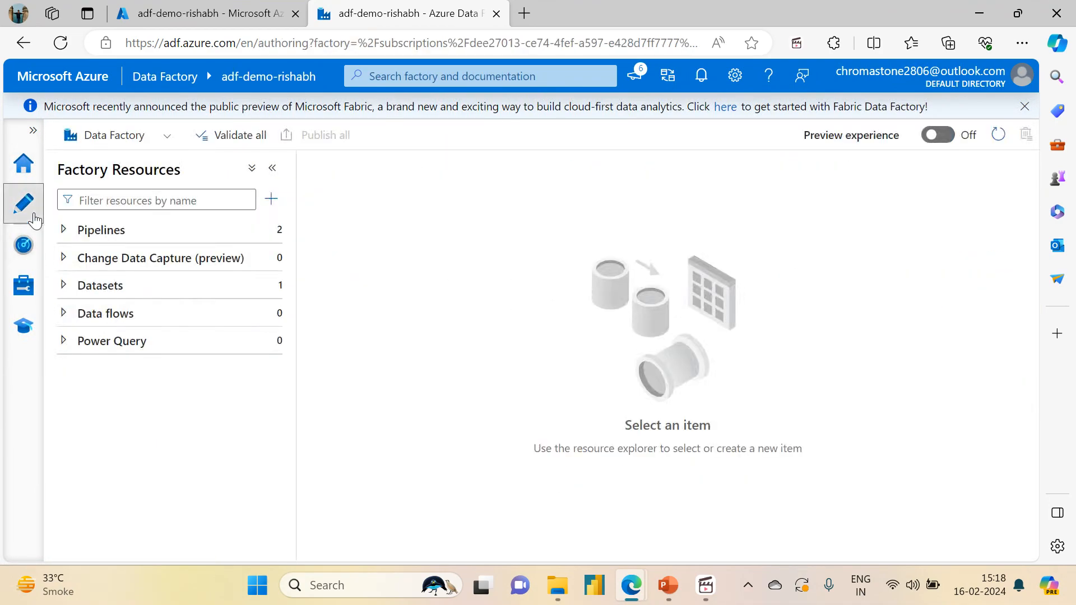
pyautogui.click(60, 236)
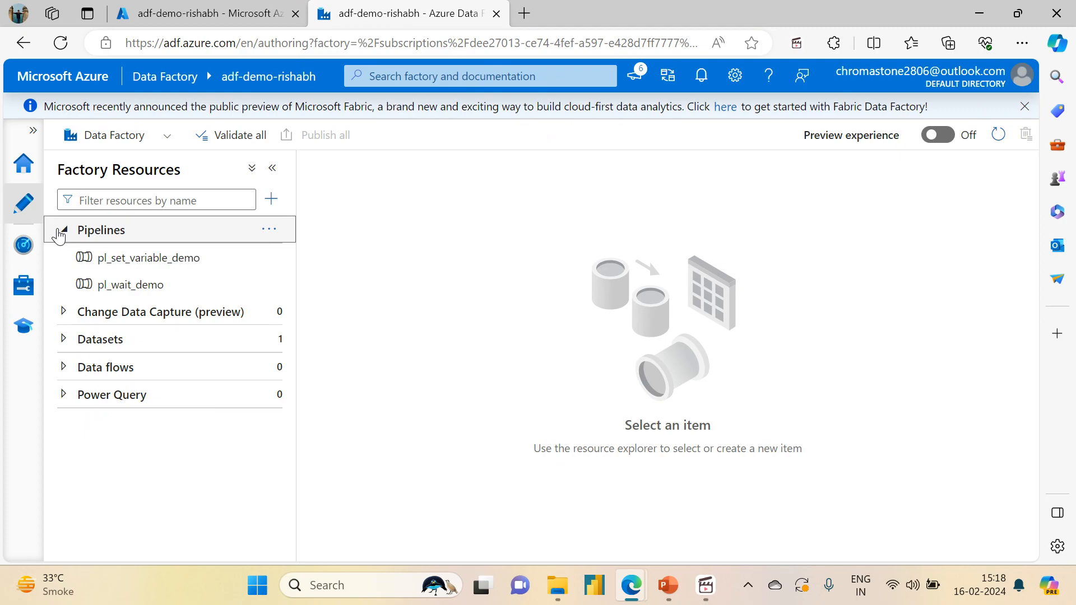
pyautogui.click(122, 268)
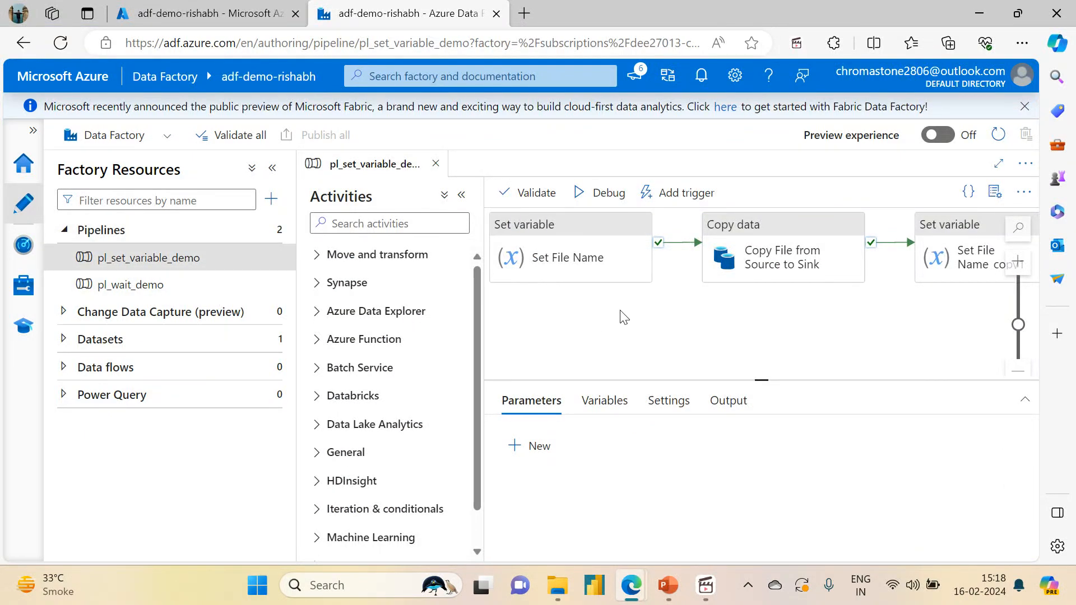
# Step: Examine the Set File Name activity's variable settings and search the available activities for "Exe"
pyautogui.click(626, 284)
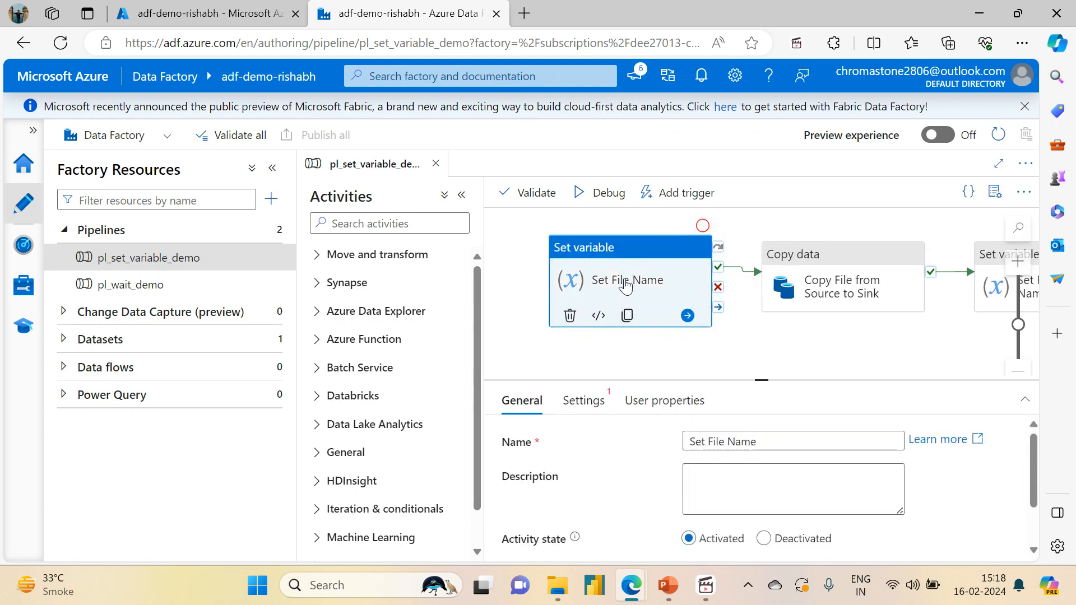
pyautogui.click(588, 402)
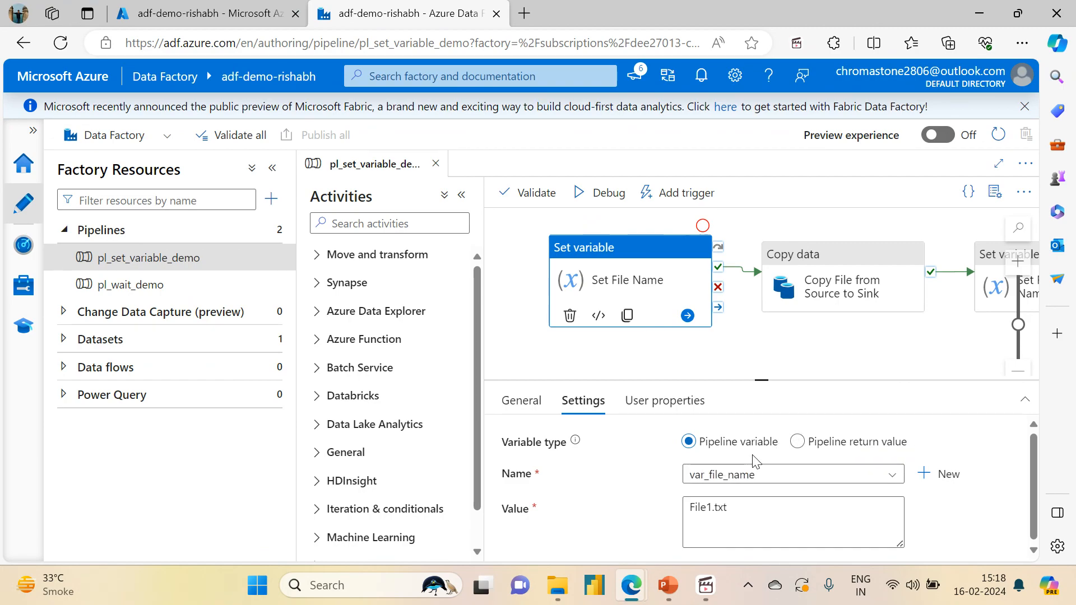
pyautogui.click(383, 222)
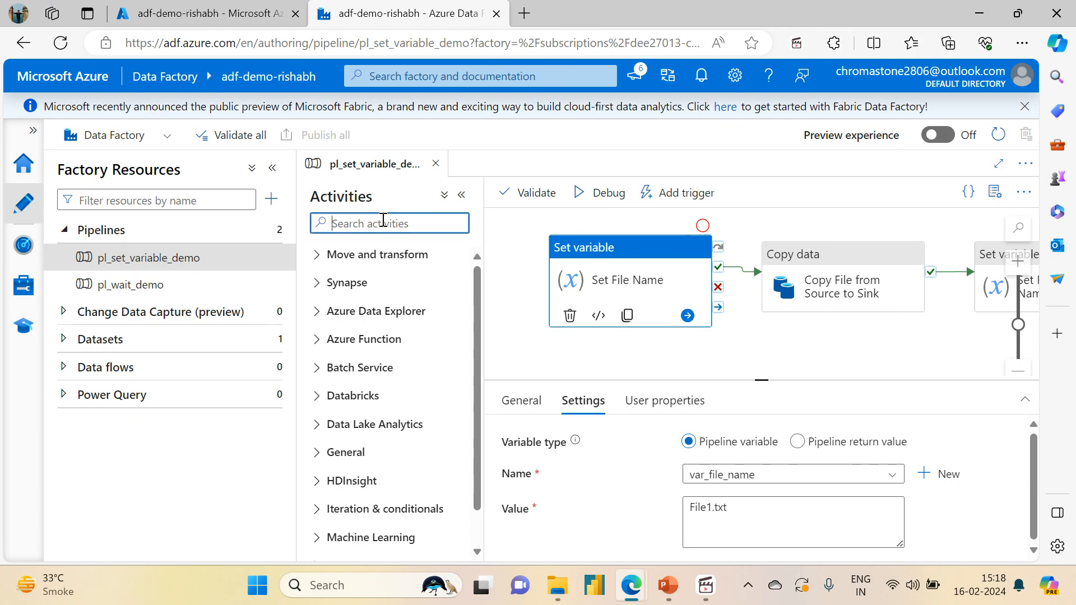
pyautogui.write('Exe')
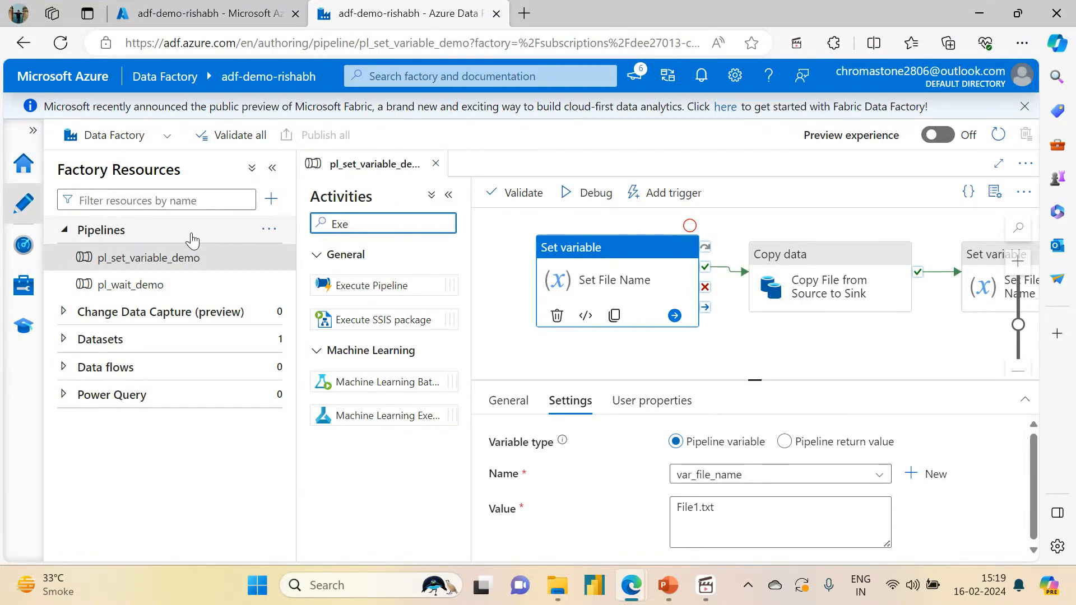
# Step: Create a new pipeline named pl_execute_pipeline_demo and close its properties
pyautogui.click(274, 232)
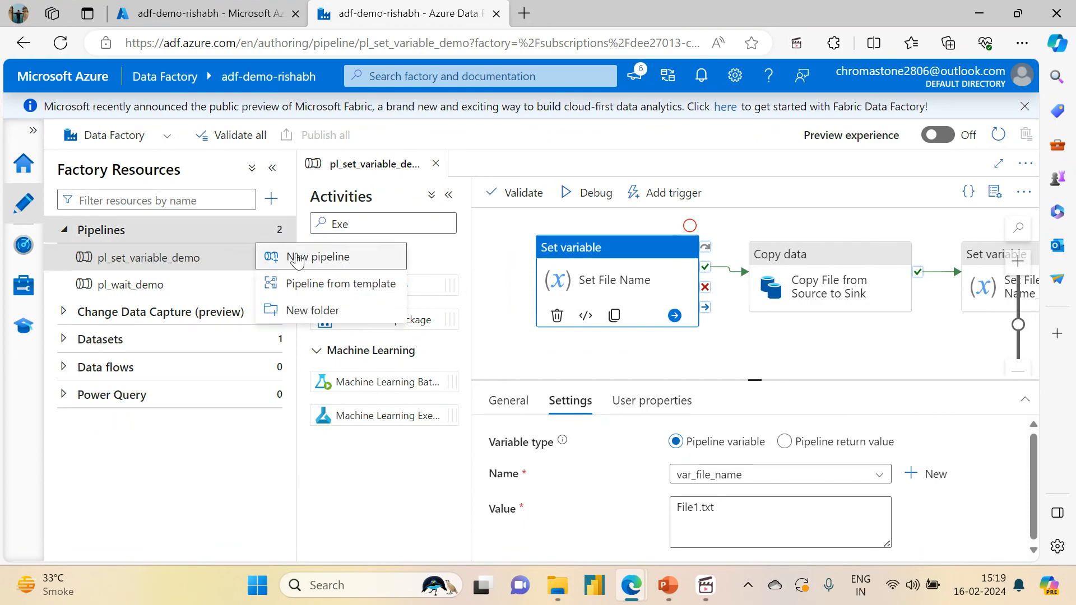
pyautogui.click(310, 259)
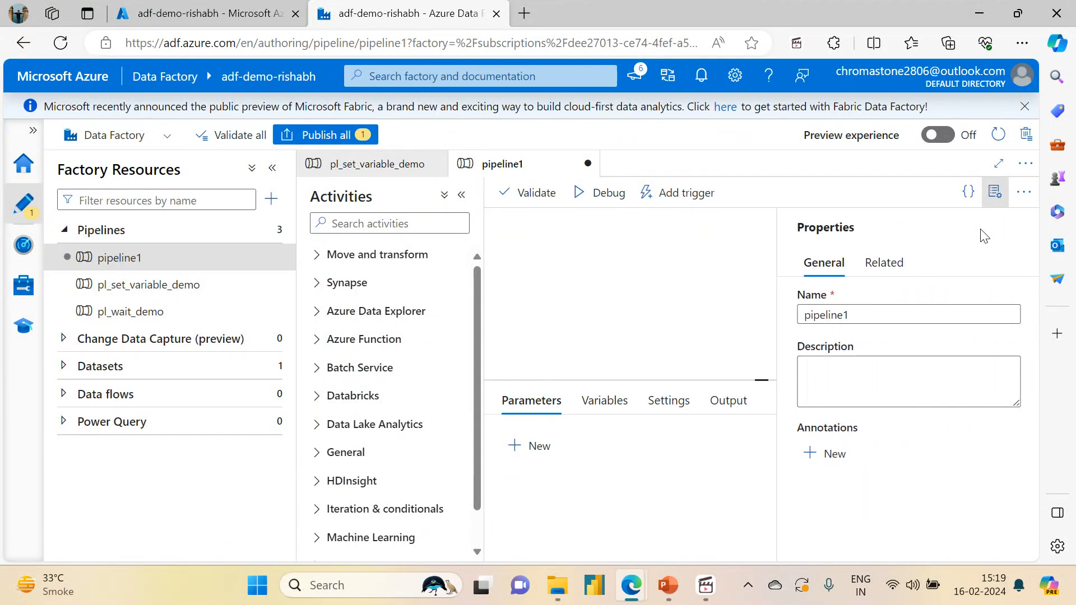
pyautogui.doubleClick(872, 315)
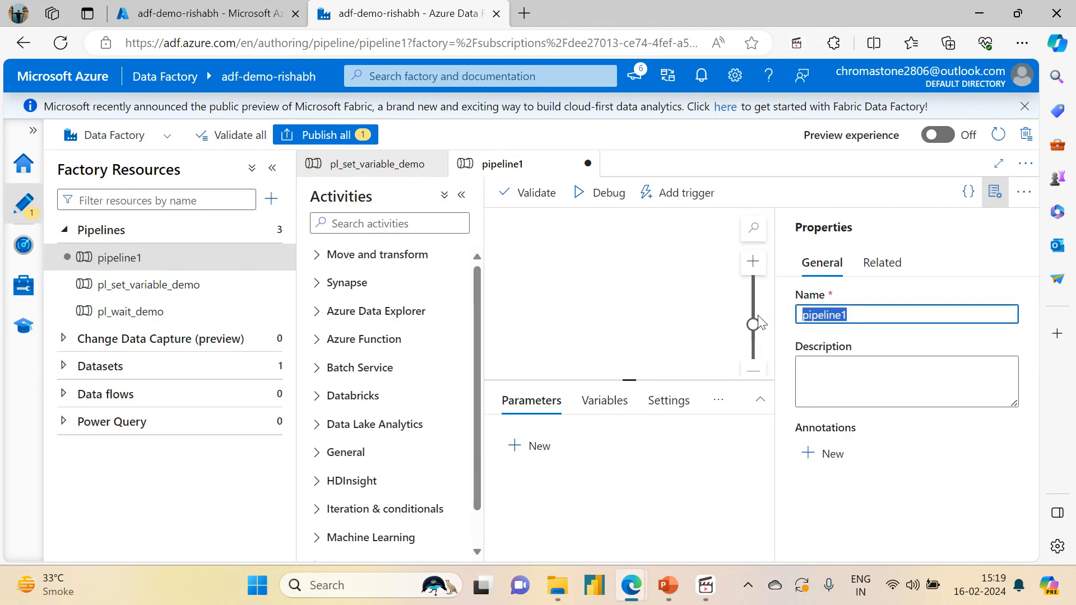
pyautogui.write('pl_e')
pyautogui.press('alt')
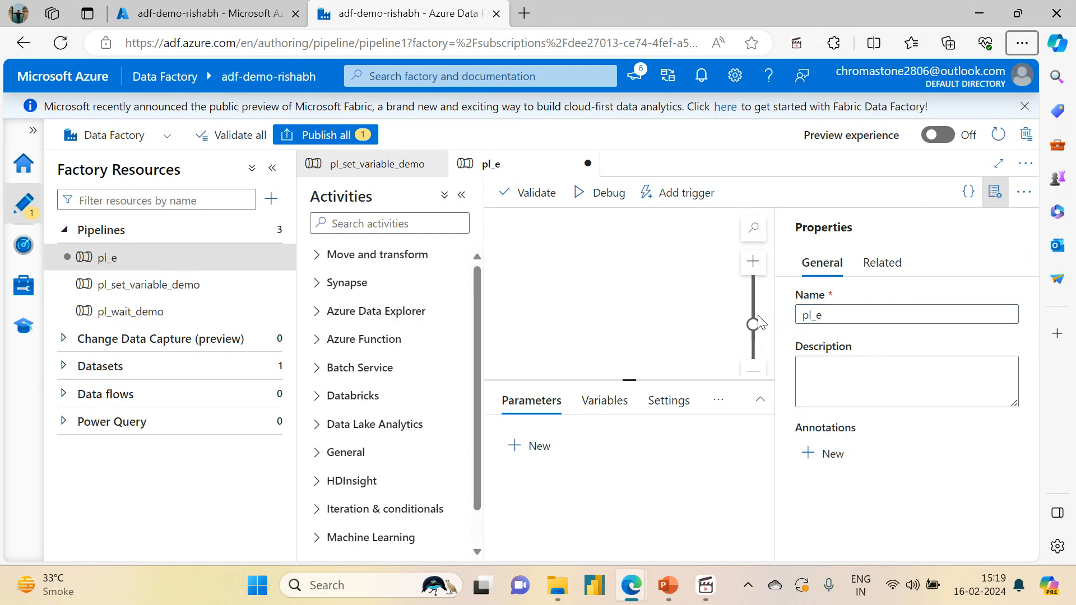
pyautogui.click(855, 317)
pyautogui.write('xec')
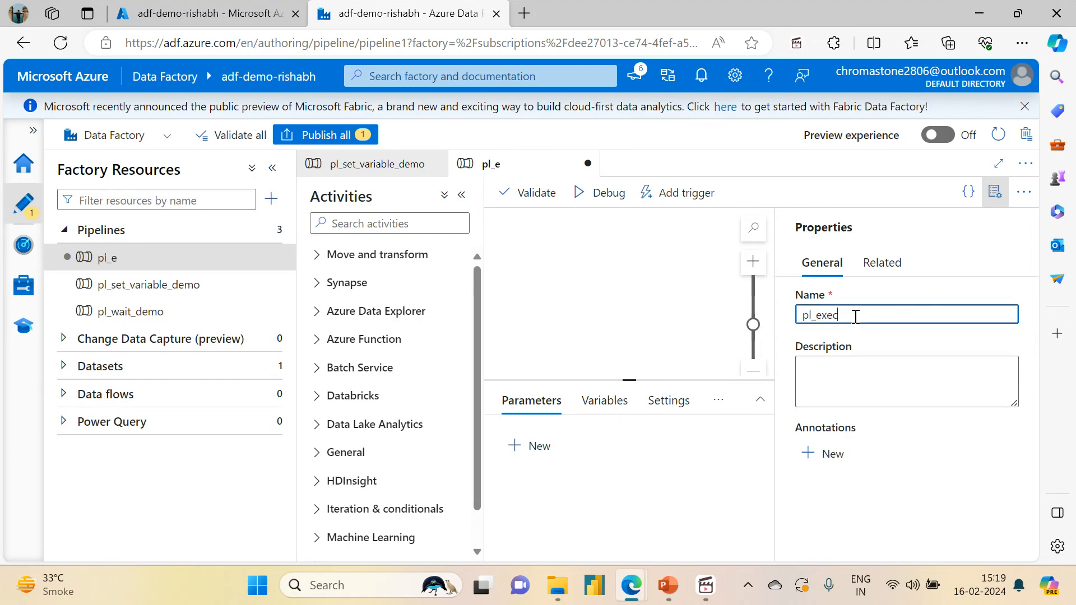
pyautogui.write('ute_pipeline_demo')
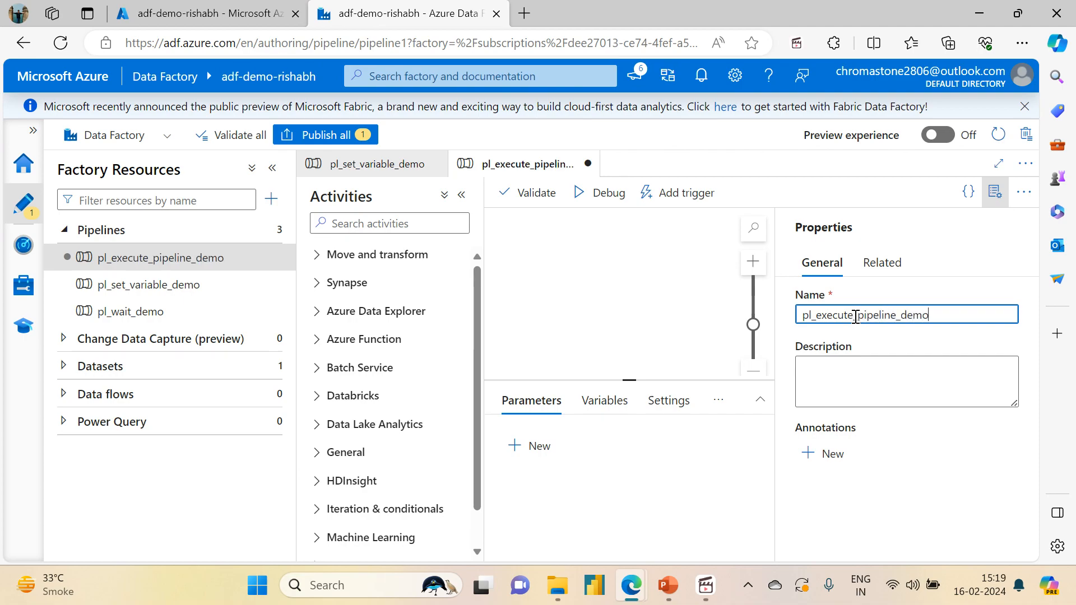
pyautogui.click(995, 192)
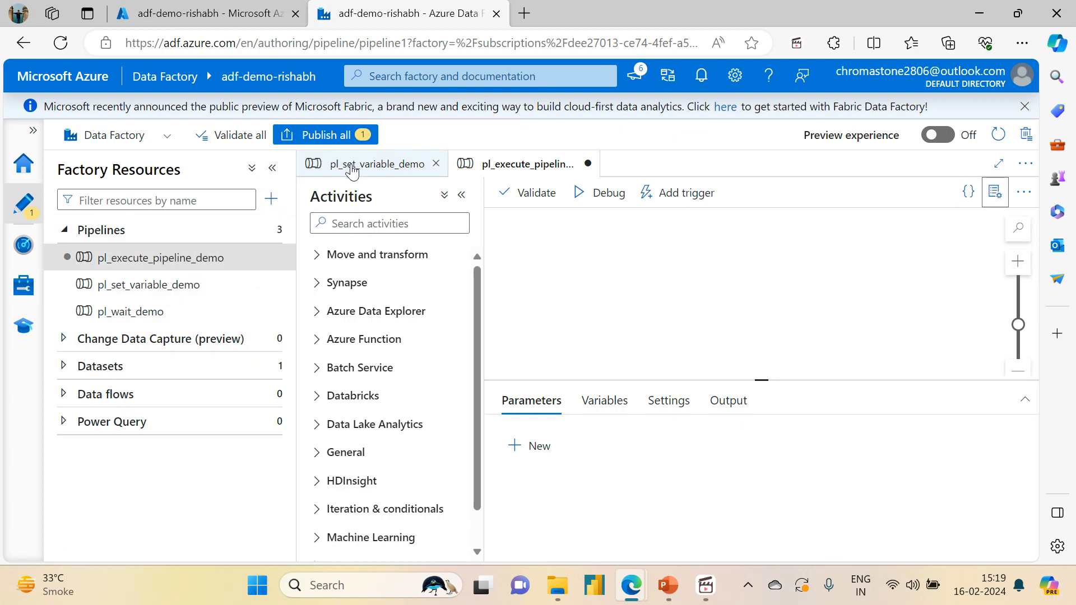
# Step: Find the Execute Pipeline activity by searching for "Exec" and add it to the pl_execute_pipeline_demo canvas
pyautogui.click(353, 224)
pyautogui.write('Exec')
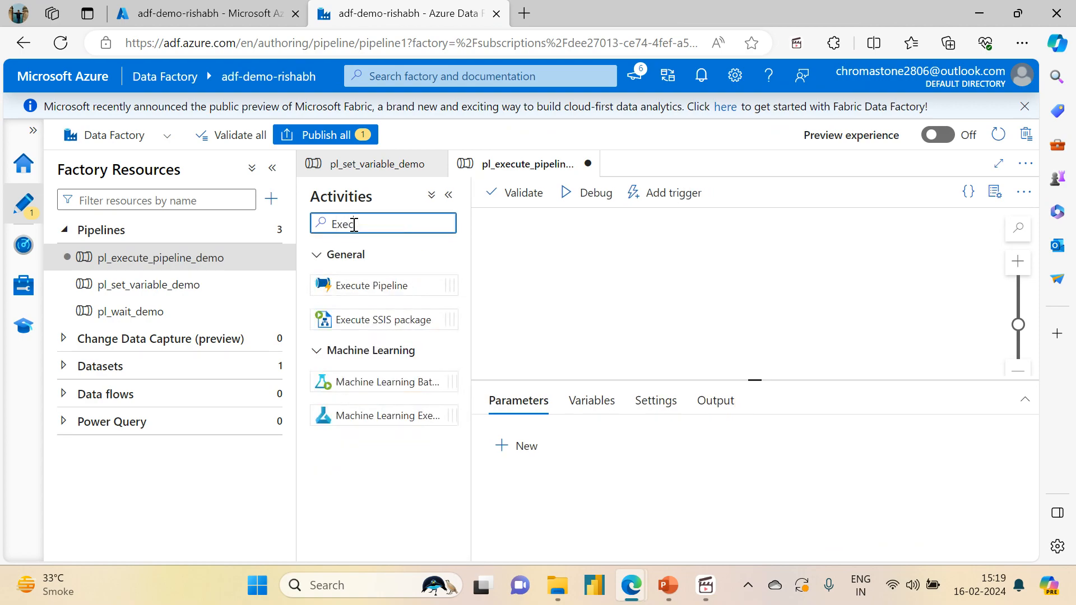
pyautogui.moveTo(385, 284); pyautogui.dragTo(744, 287)
# Step: Rename the Execute Pipeline activity as pl_set_variable_demo
pyautogui.moveTo(771, 441); pyautogui.dragTo(663, 451)
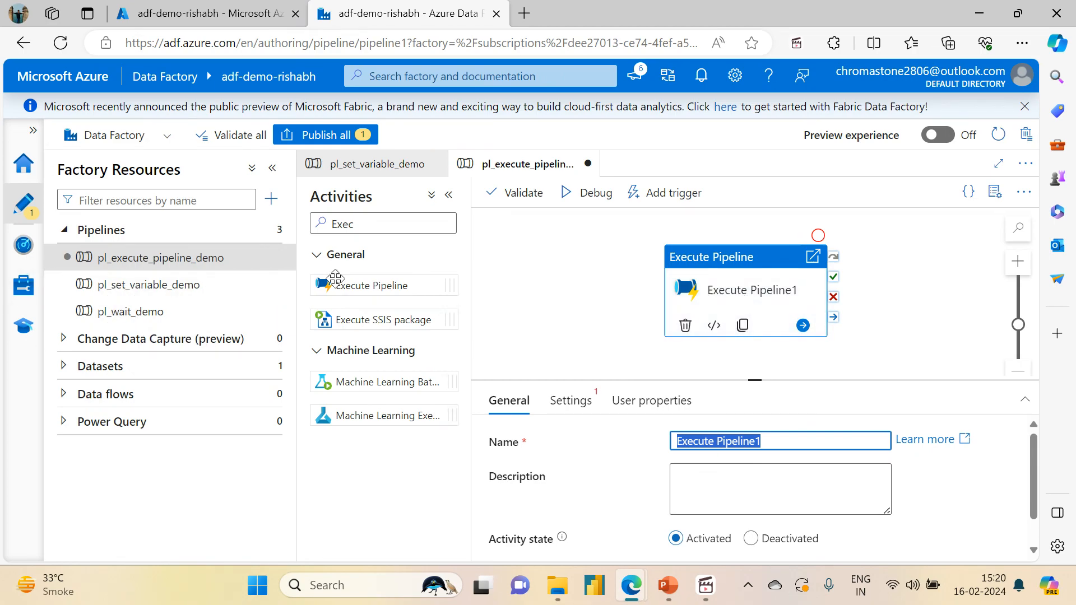
pyautogui.press('BackSpace')
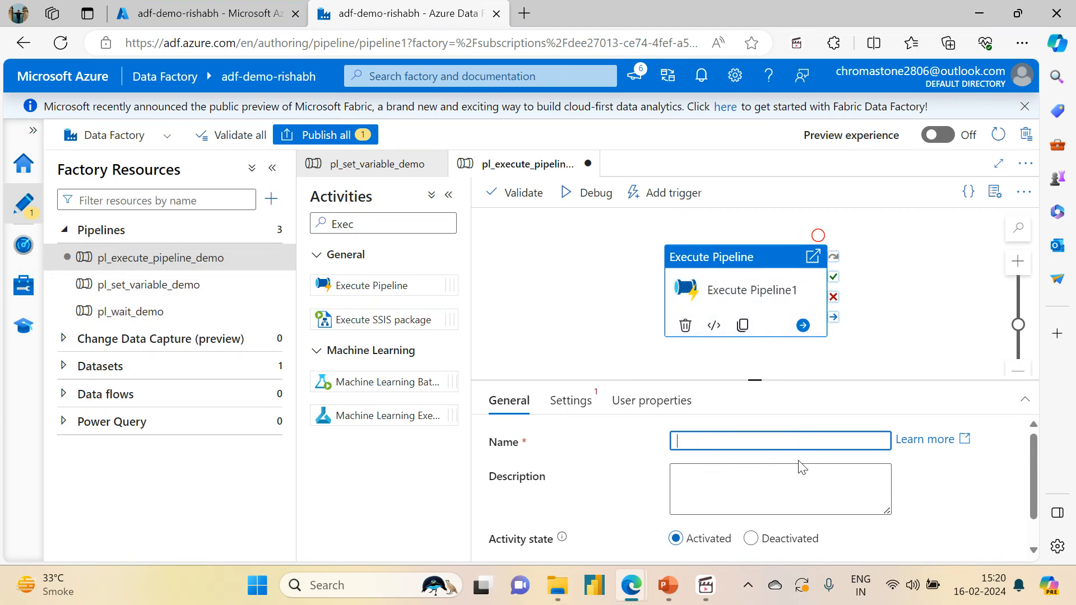
pyautogui.write('pl_')
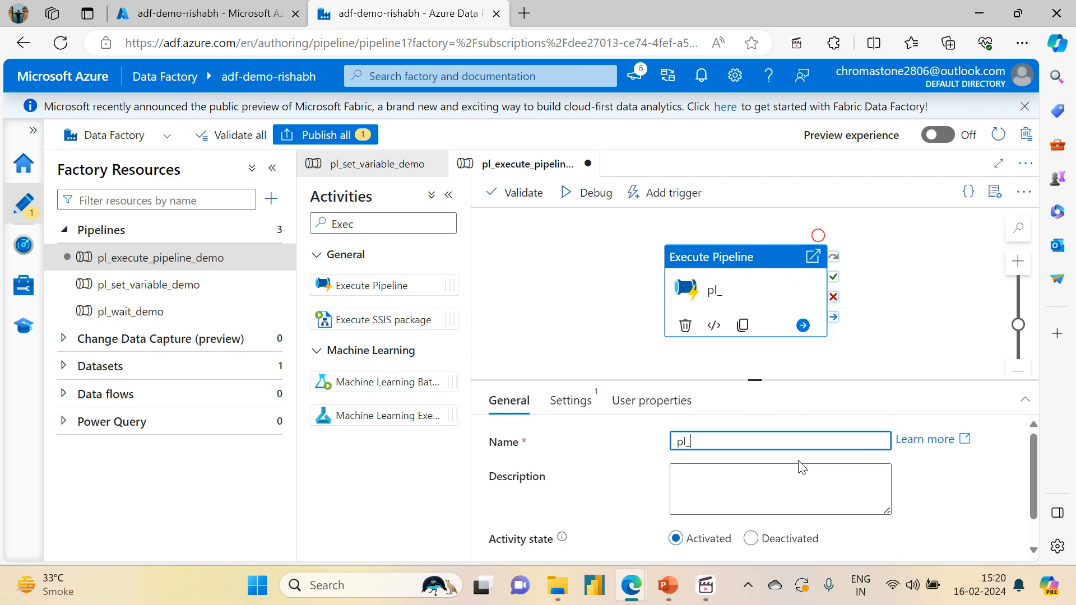
pyautogui.write('et_variable_demo')
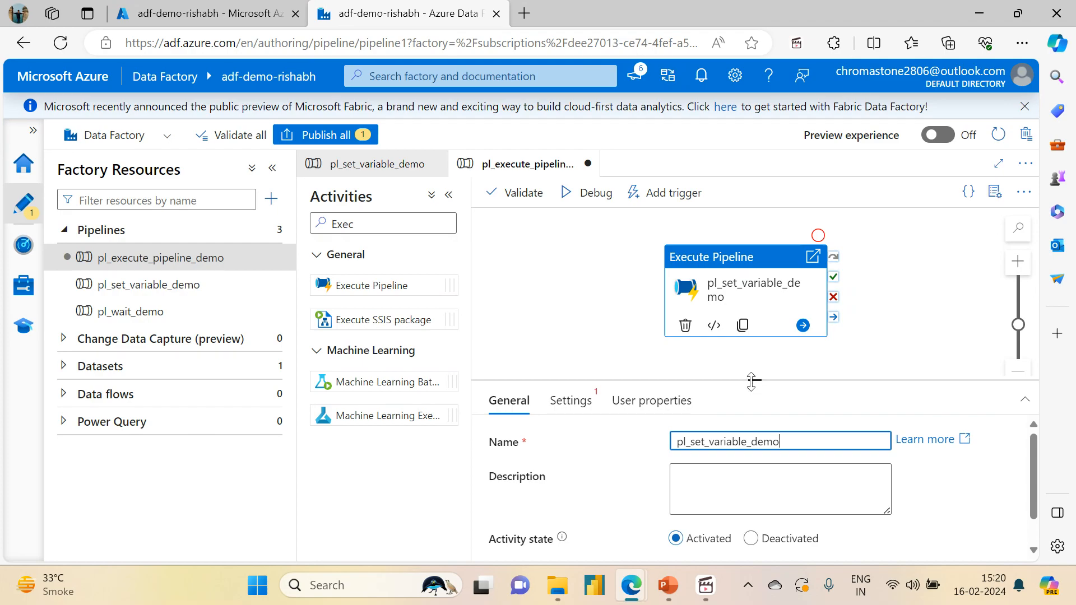
# Step: Set the Execute Pipeline activity's invoked pipeline to pl_set_variable_demo
pyautogui.moveTo(756, 380); pyautogui.dragTo(755, 259)
pyautogui.click(558, 281)
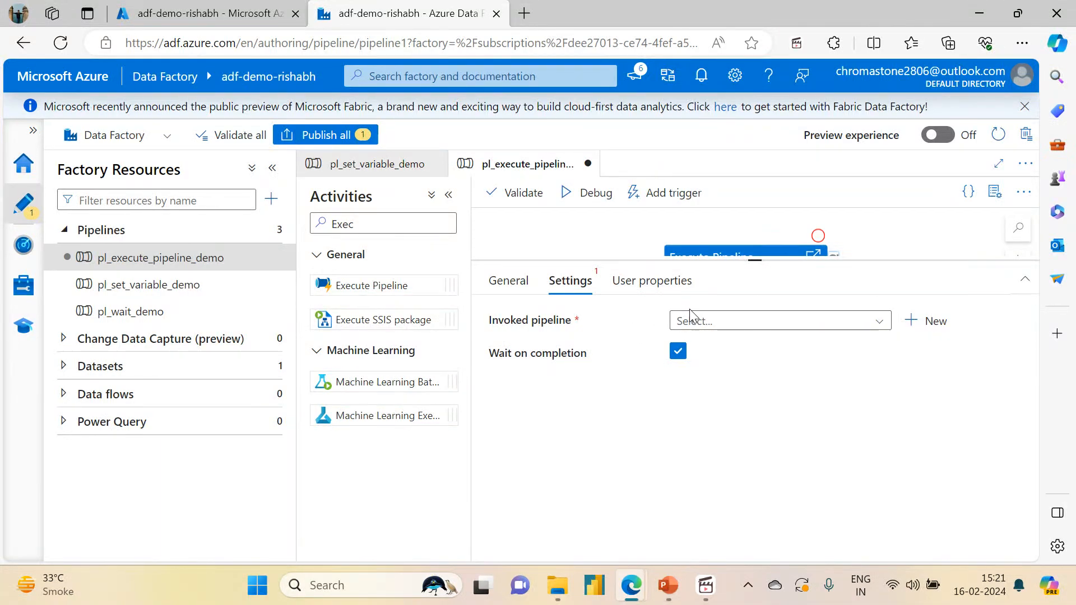
pyautogui.click(689, 326)
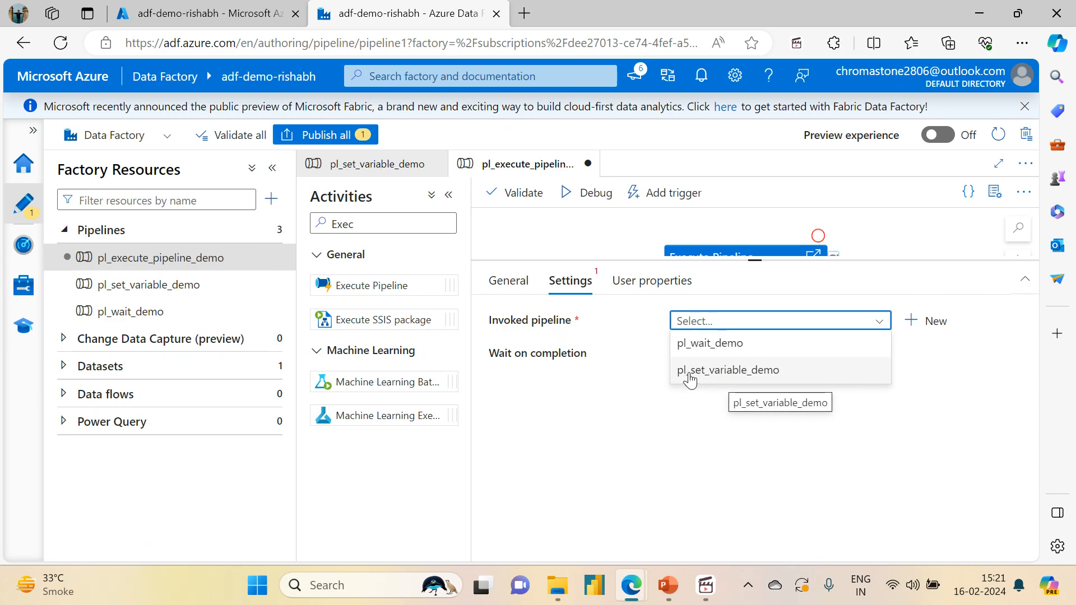
pyautogui.click(726, 370)
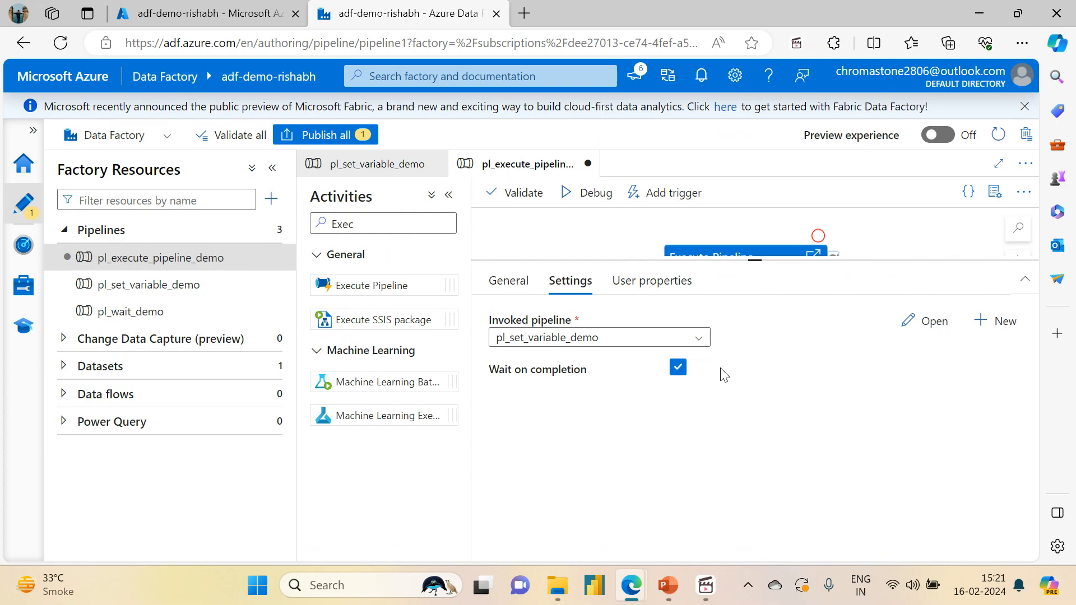
pyautogui.click(657, 295)
pyautogui.click(570, 286)
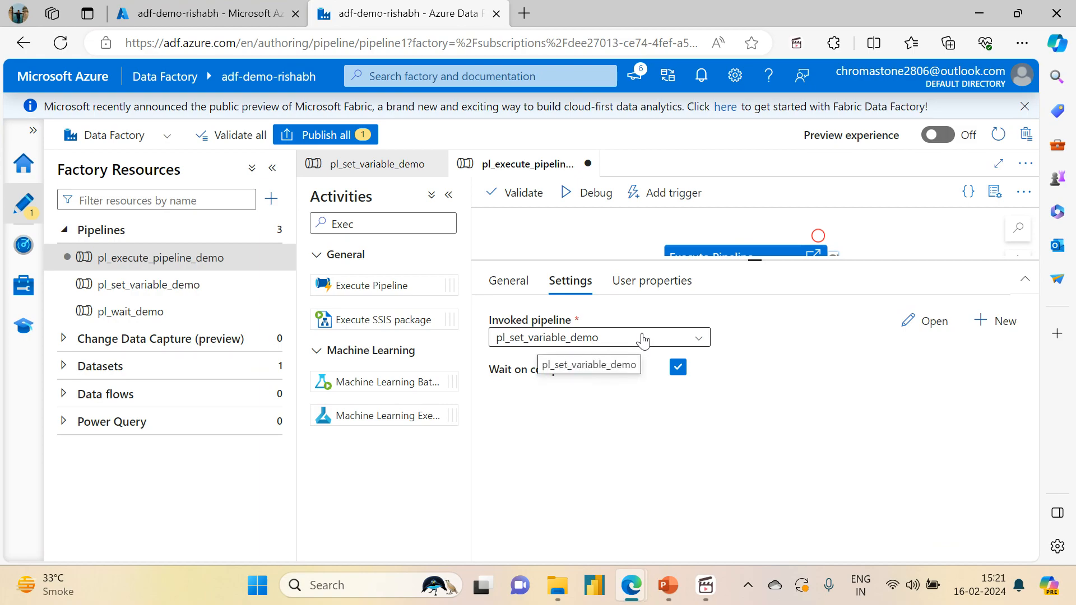
# Step: Validate the pl_execute_pipeline_demo pipeline and publish all pending changes
pyautogui.moveTo(753, 259); pyautogui.dragTo(751, 340)
pyautogui.click(510, 192)
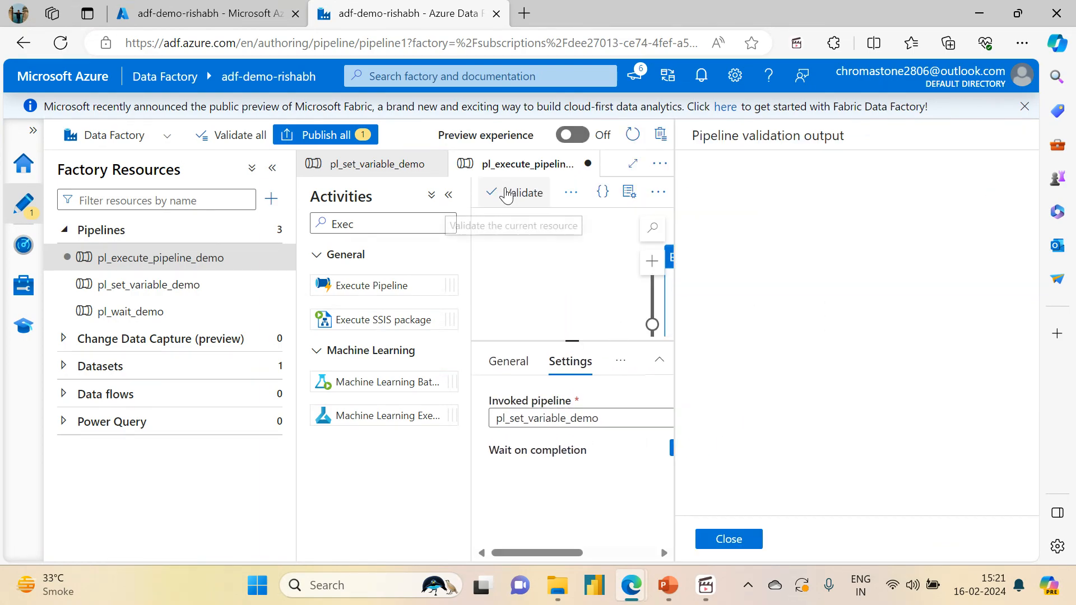
pyautogui.click(722, 539)
pyautogui.click(320, 136)
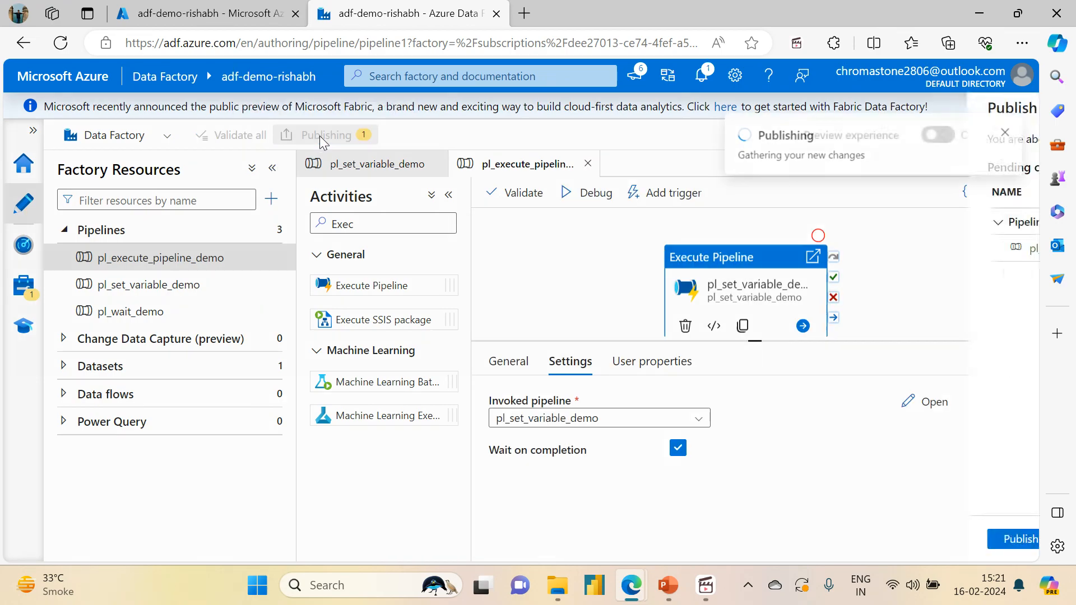
pyautogui.click(561, 539)
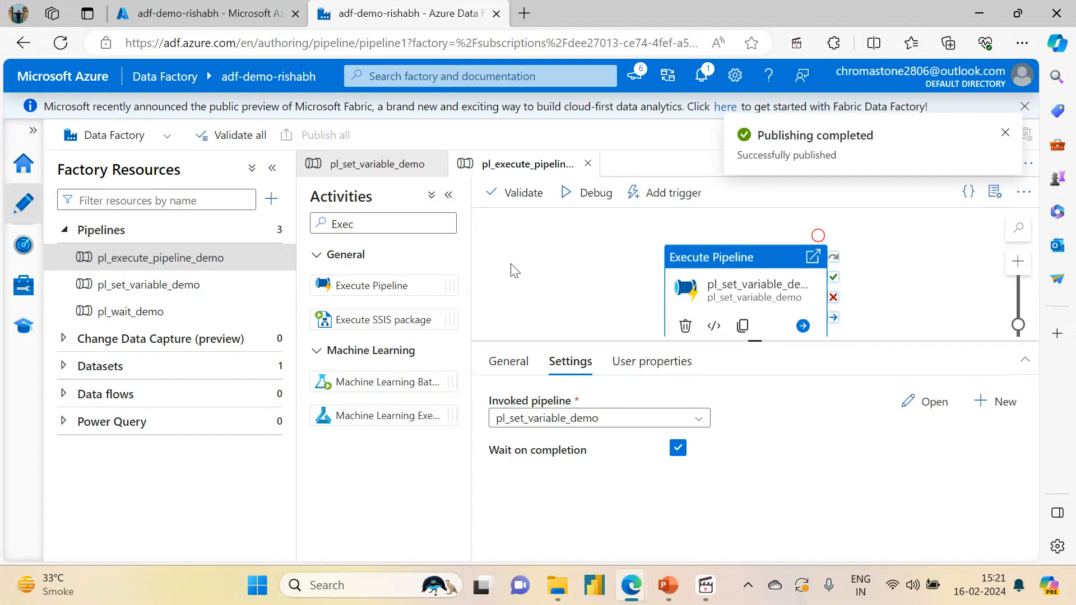
pyautogui.moveTo(511, 263); pyautogui.dragTo(547, 247)
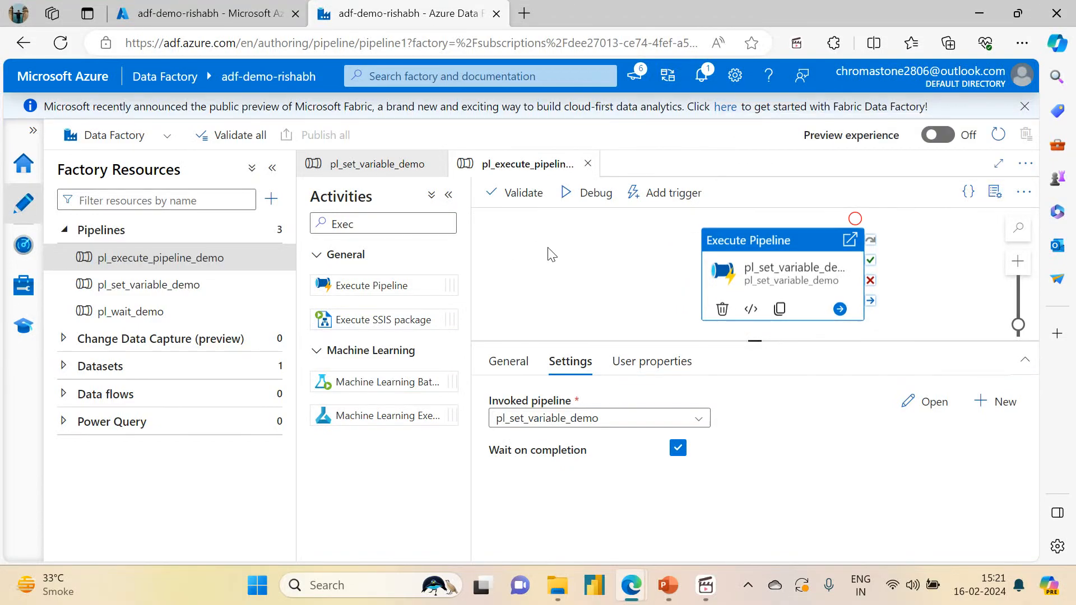
# Step: In the Azure portal, inspect the source container of storage account adfdemoadlsgen2acc in resource group azuredatafactoryrg, and return to the container list
pyautogui.click(236, 7)
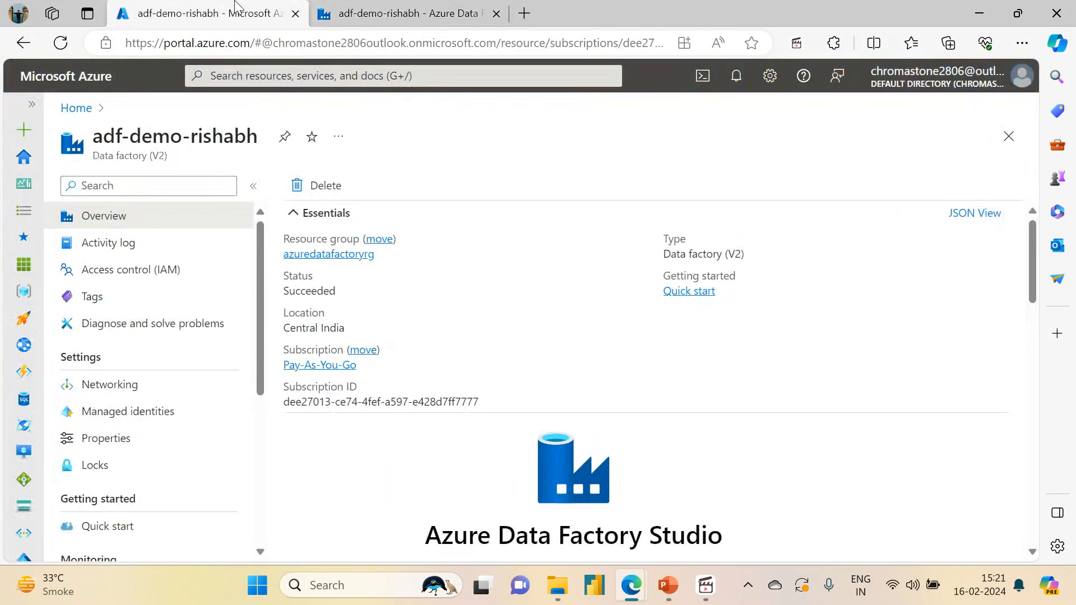
pyautogui.click(308, 255)
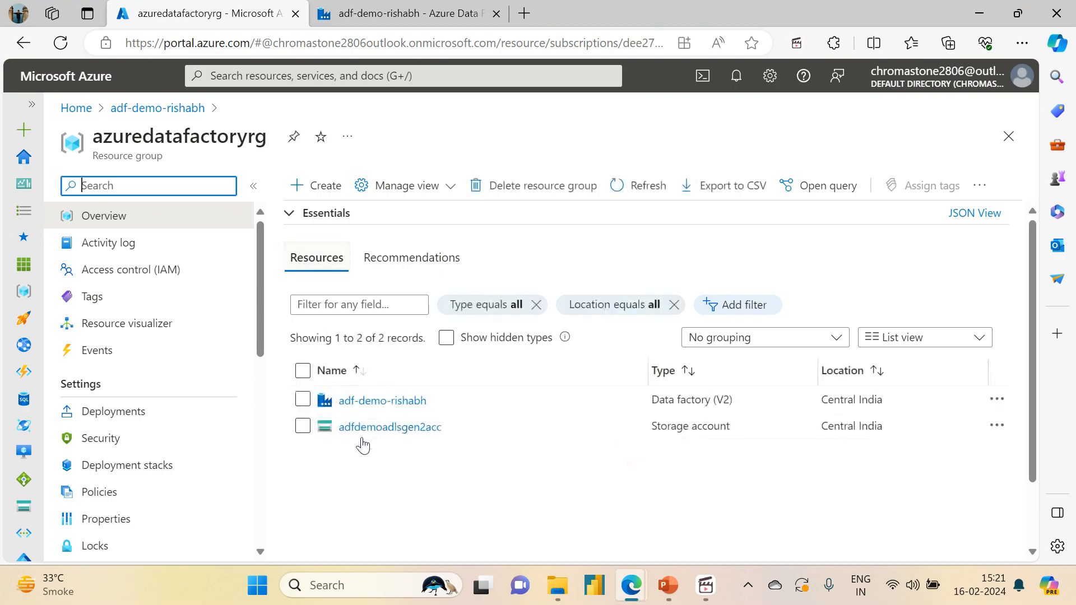
pyautogui.click(381, 428)
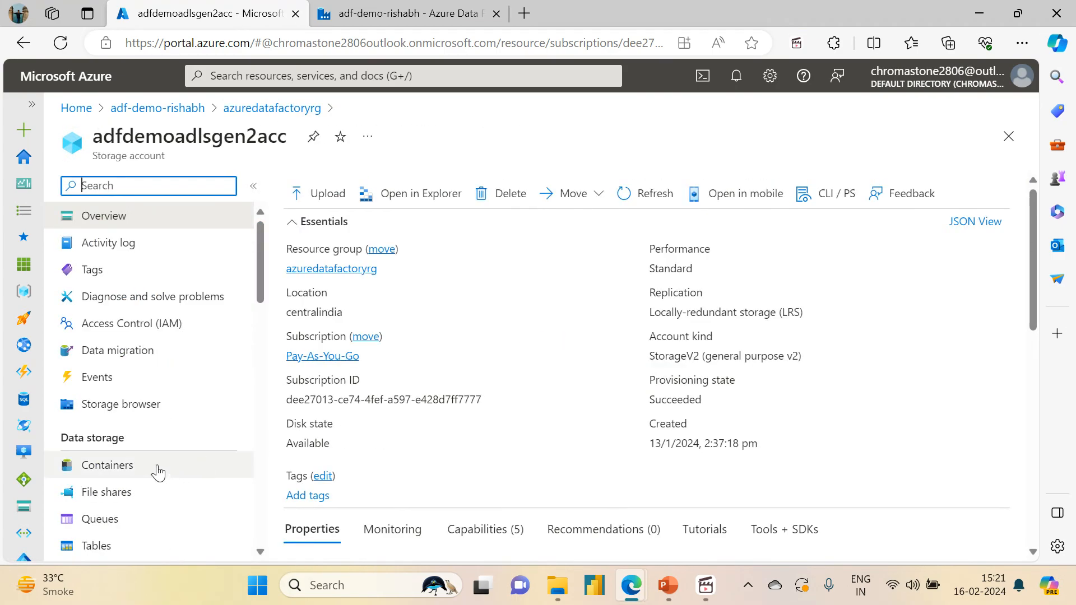
pyautogui.click(157, 470)
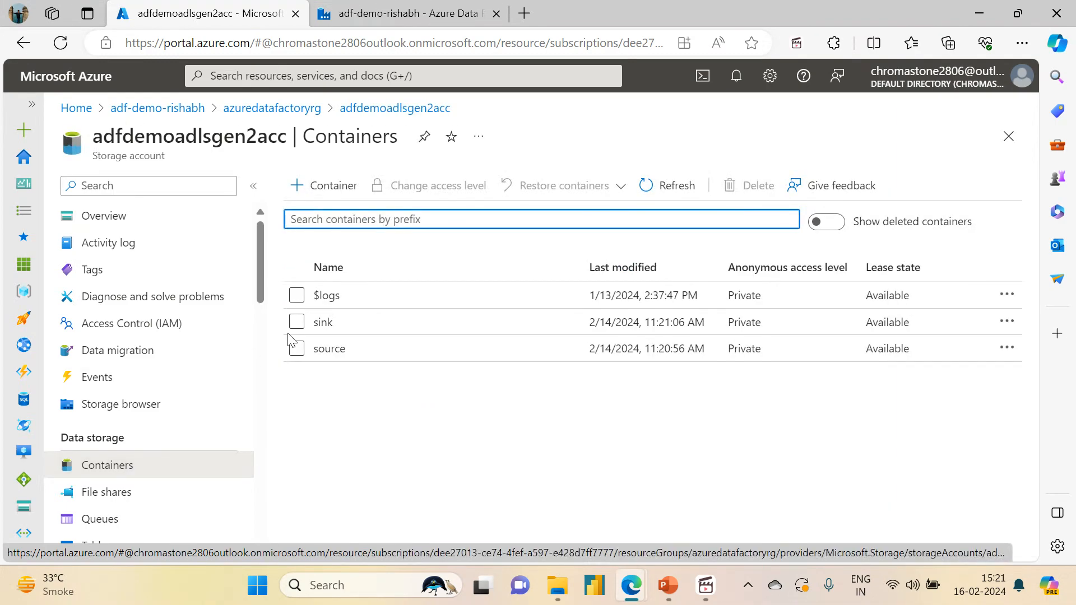
pyautogui.click(321, 349)
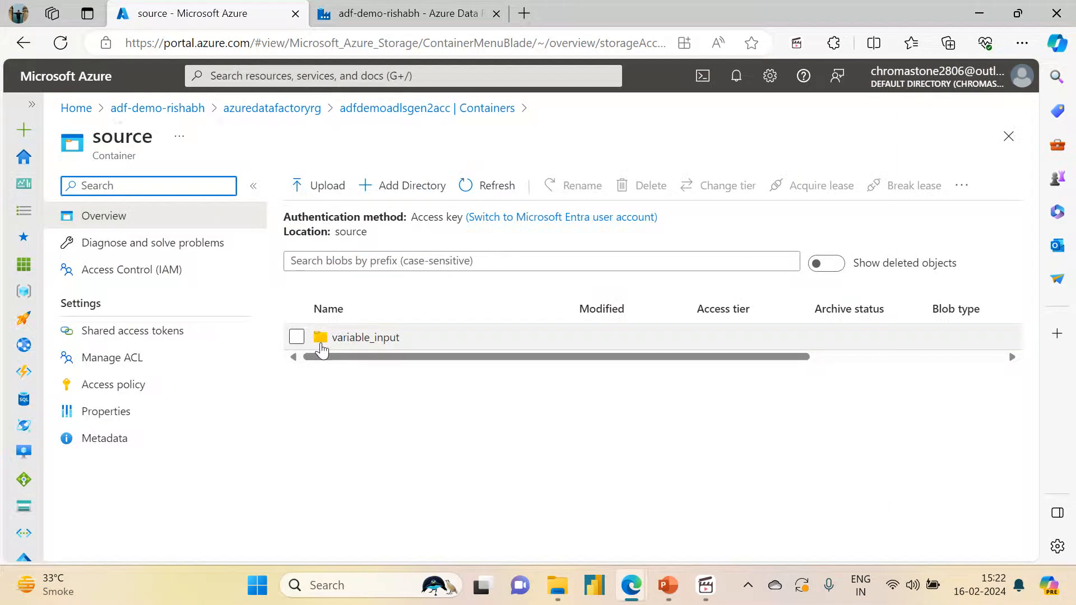
pyautogui.click(456, 109)
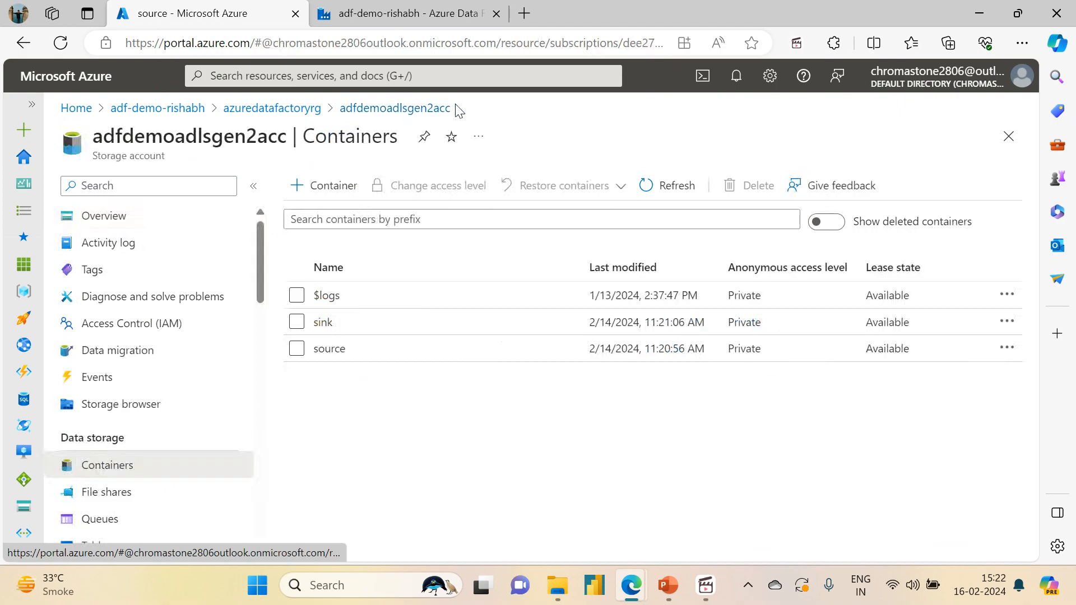
# Step: Delete the variable_output folder from the sink container
pyautogui.click(325, 324)
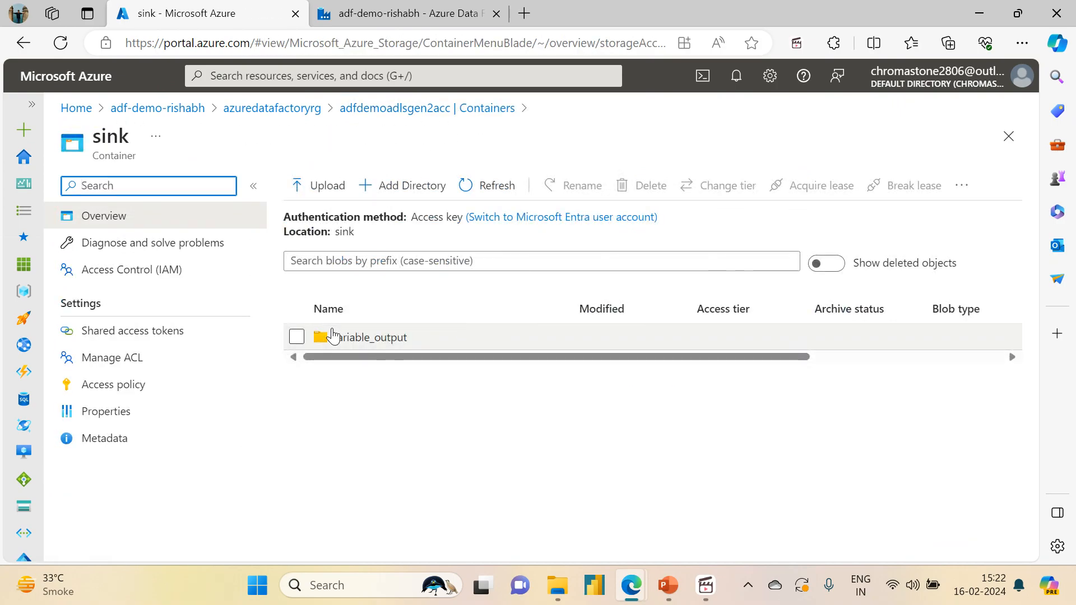
pyautogui.click(335, 337)
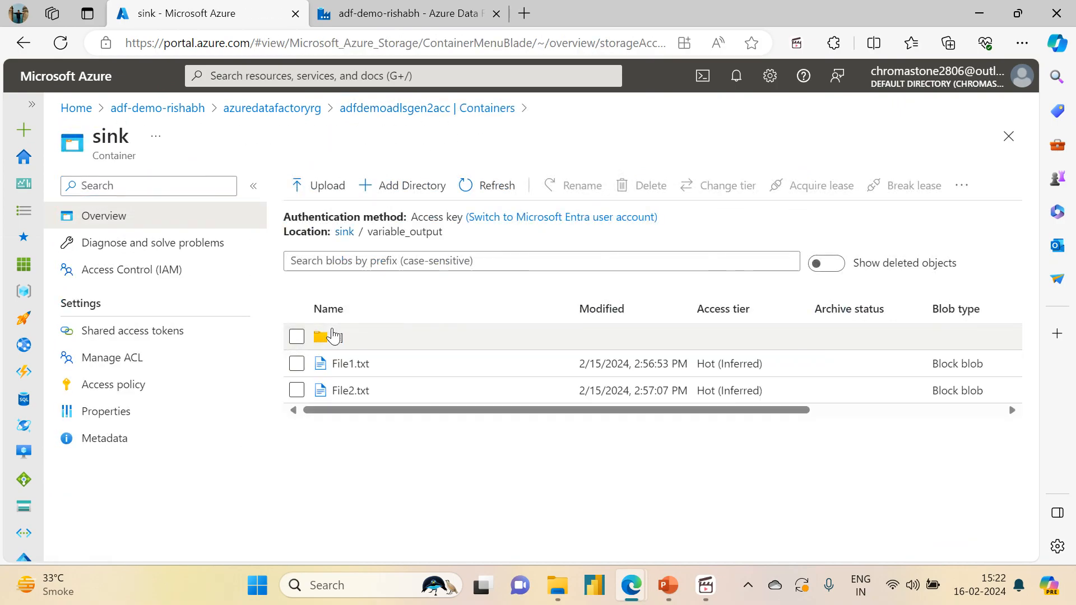
pyautogui.click(344, 232)
pyautogui.click(297, 337)
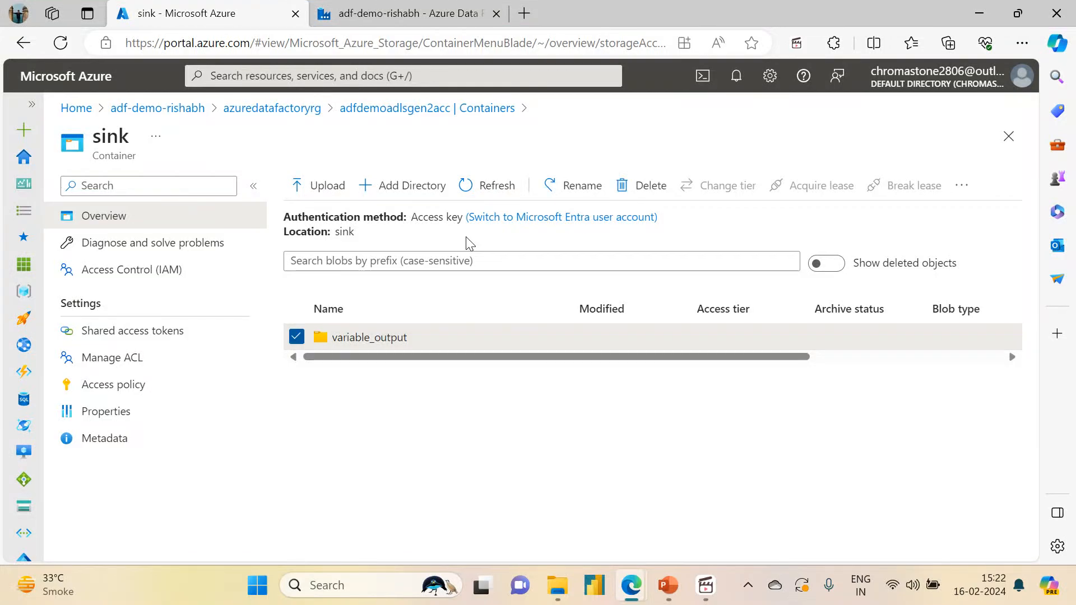
pyautogui.click(631, 190)
pyautogui.click(325, 303)
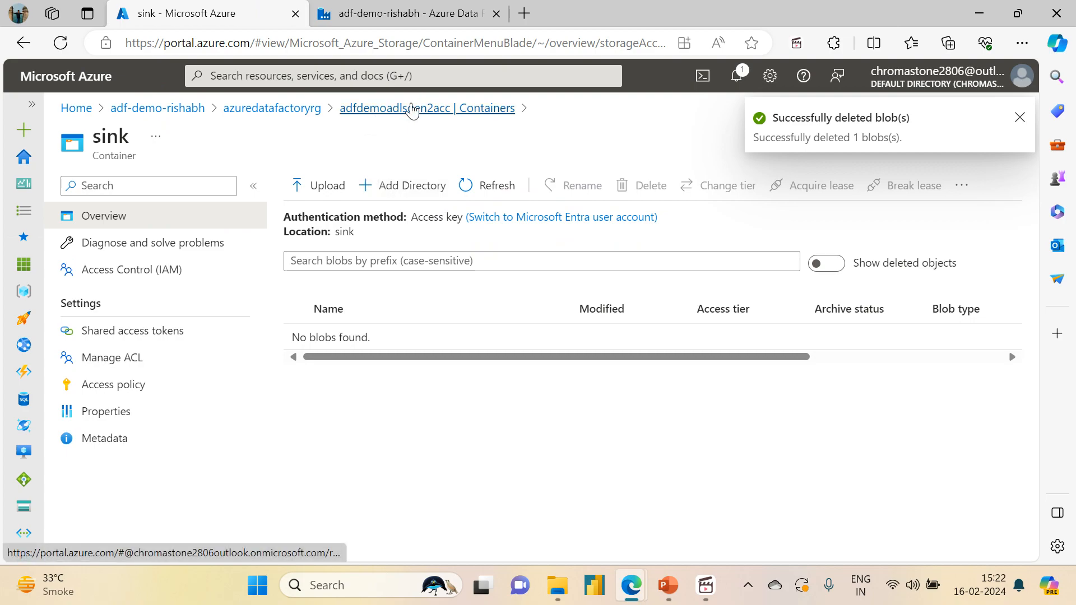
# Step: Inspect the files in the variable_input folder of the source container
pyautogui.click(409, 109)
pyautogui.click(334, 348)
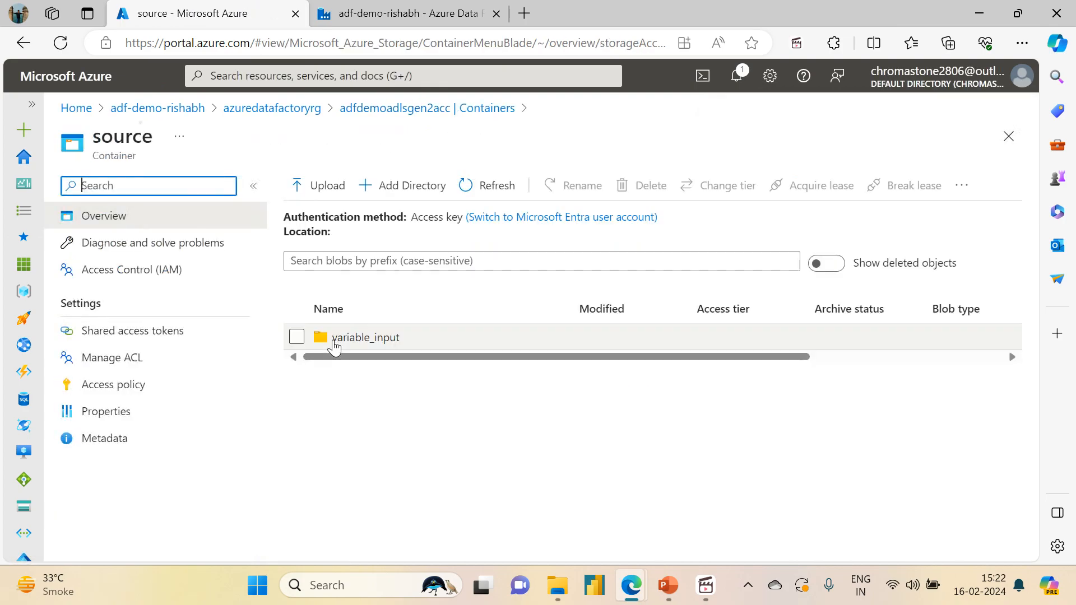
pyautogui.click(365, 337)
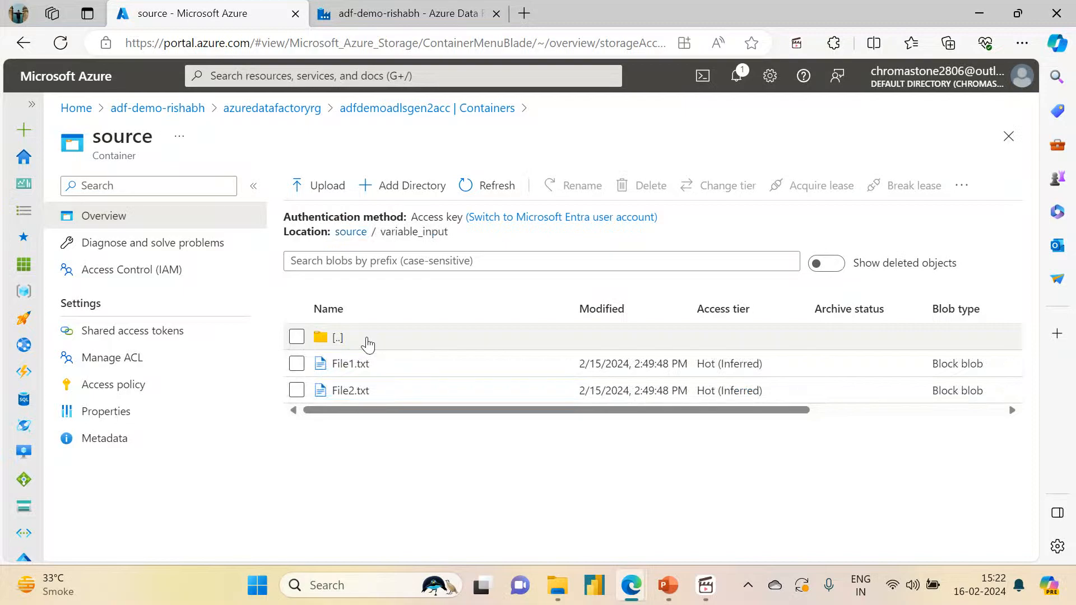
# Step: Switch to Azure Data Factory and trigger an immediate run of pl_execute_pipeline_demo using the last published configuration
pyautogui.click(410, 8)
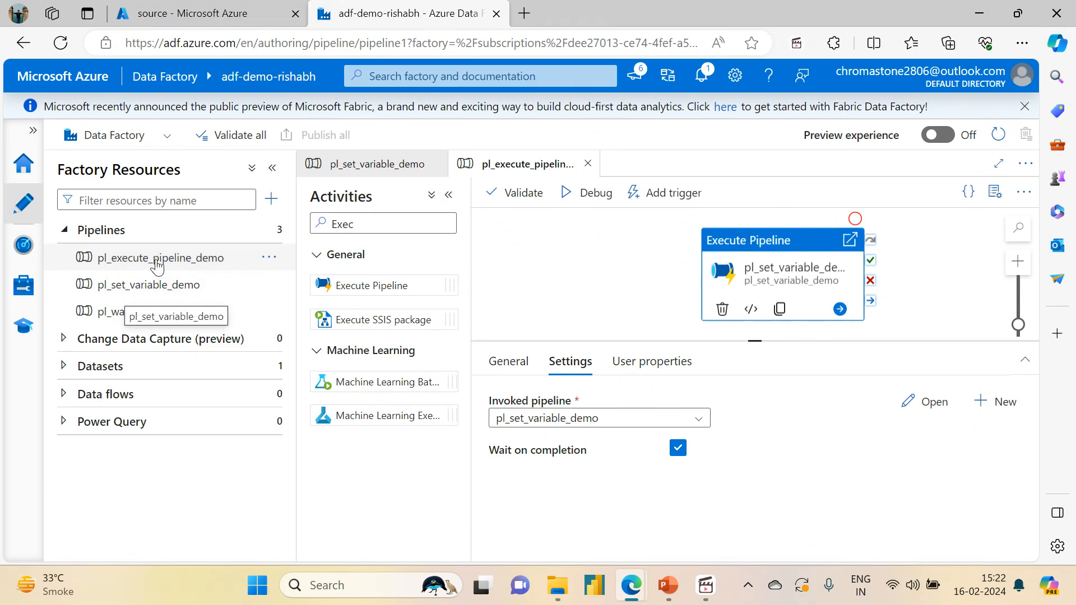
pyautogui.click(614, 253)
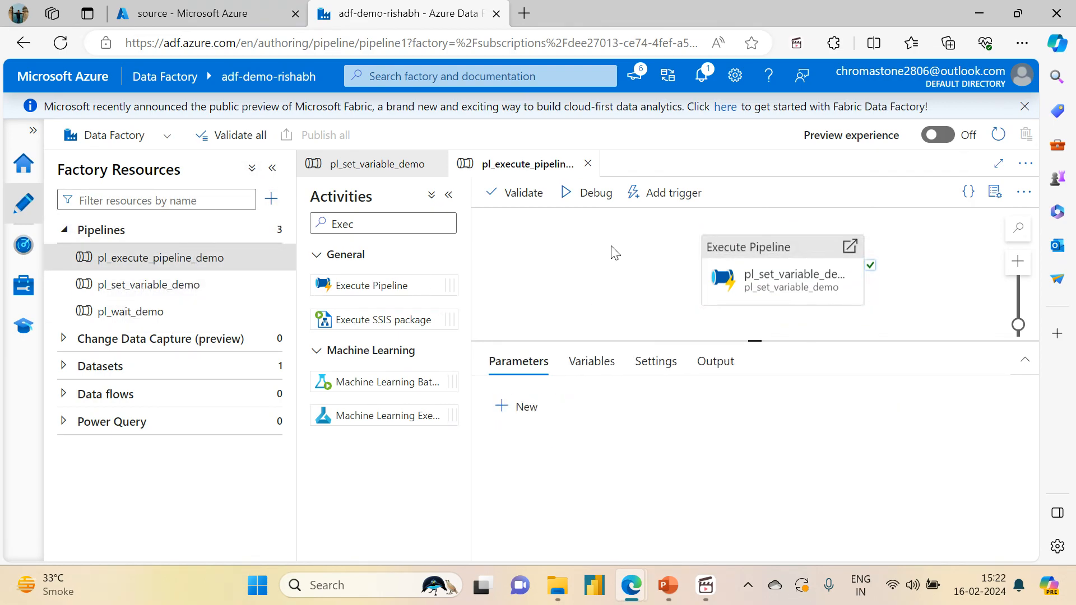
pyautogui.click(658, 197)
pyautogui.click(658, 220)
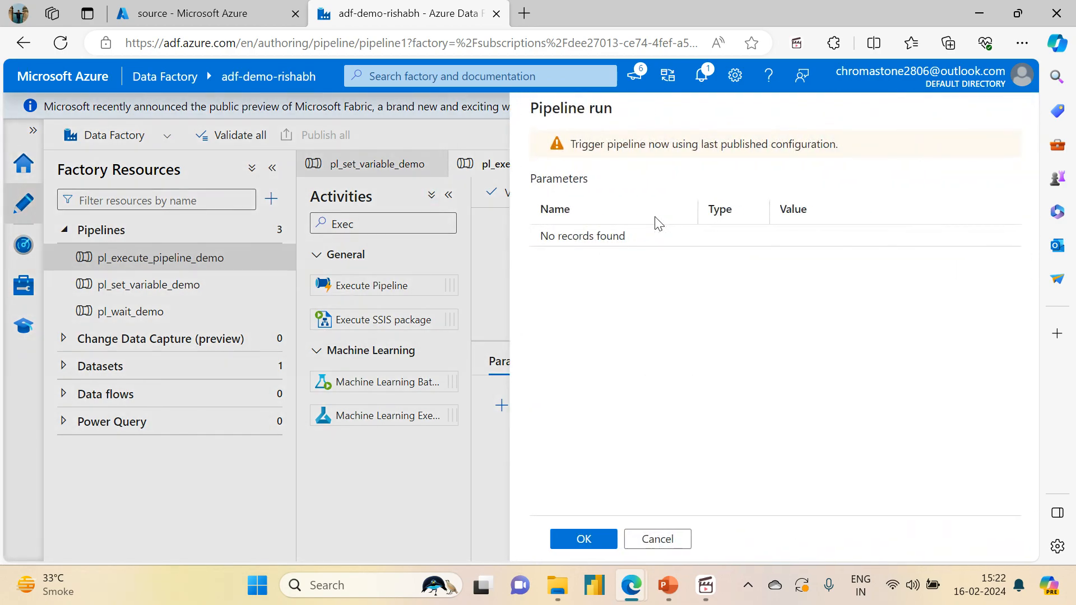
pyautogui.click(580, 539)
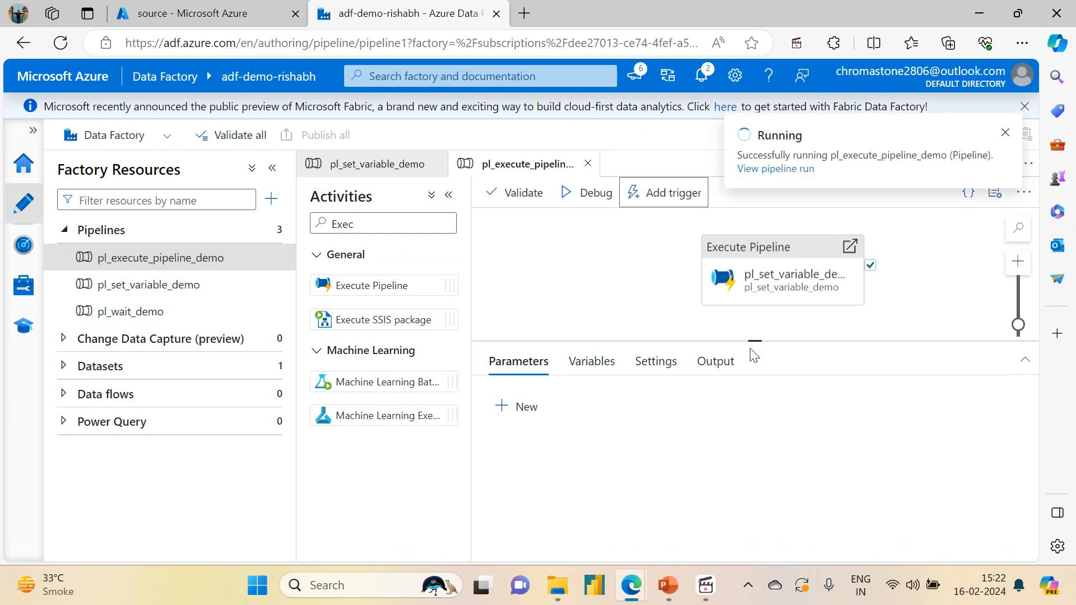
# Step: Examine the triggered run's activities and follow the pl_set_variable_demo activity's output to the invoked pipeline's run
pyautogui.click(773, 169)
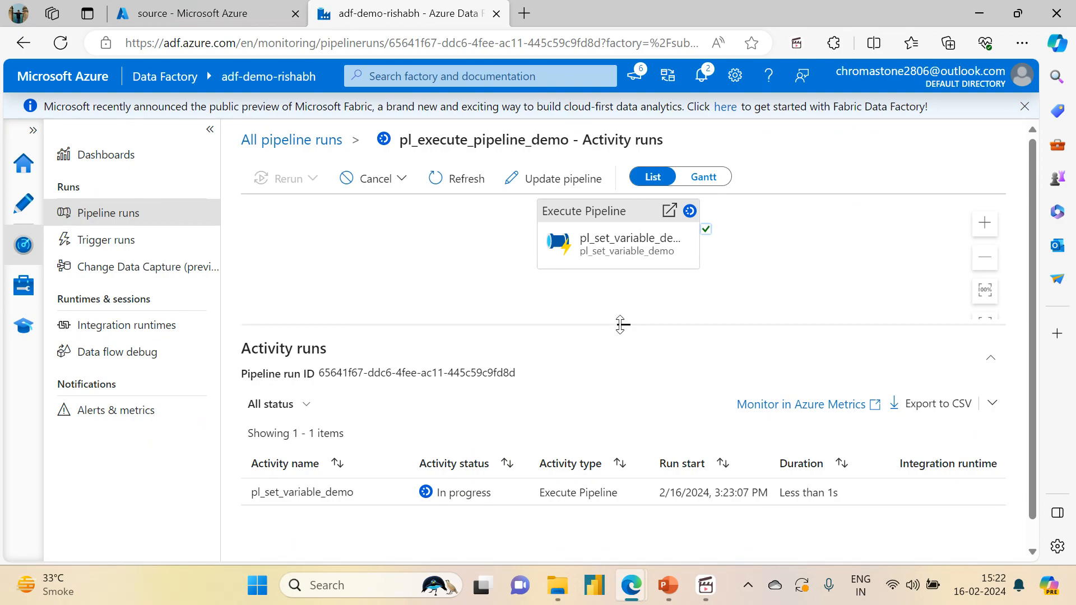
pyautogui.moveTo(620, 325); pyautogui.dragTo(622, 290)
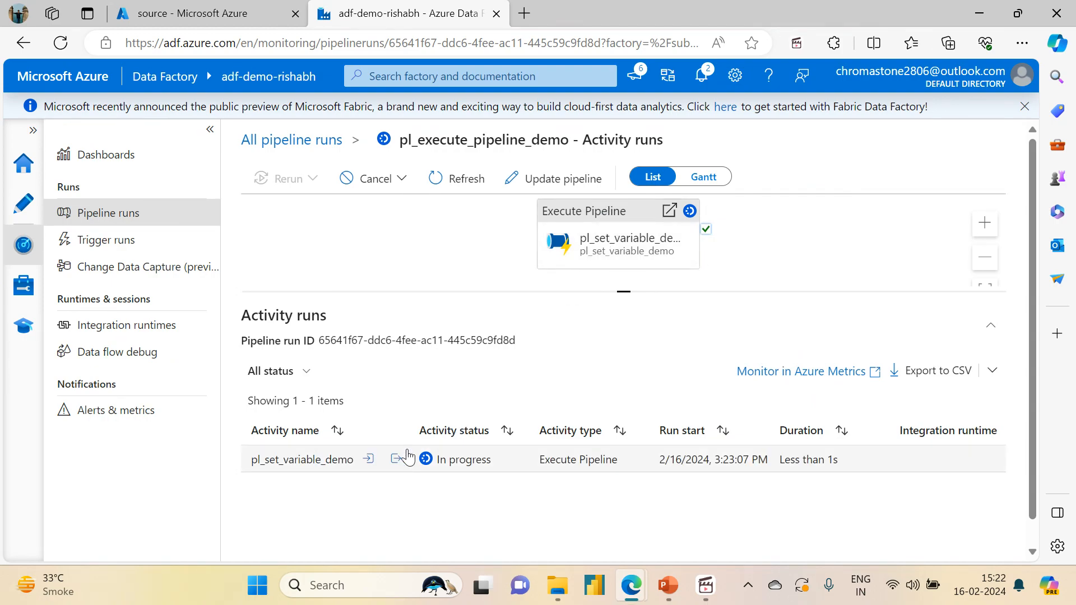
pyautogui.click(396, 459)
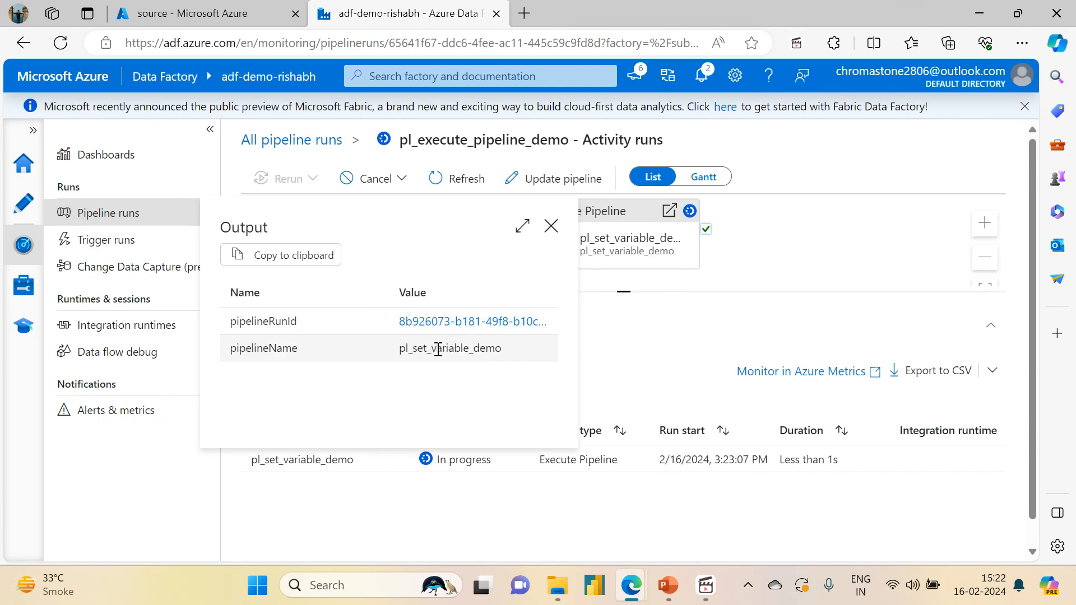
pyautogui.click(466, 323)
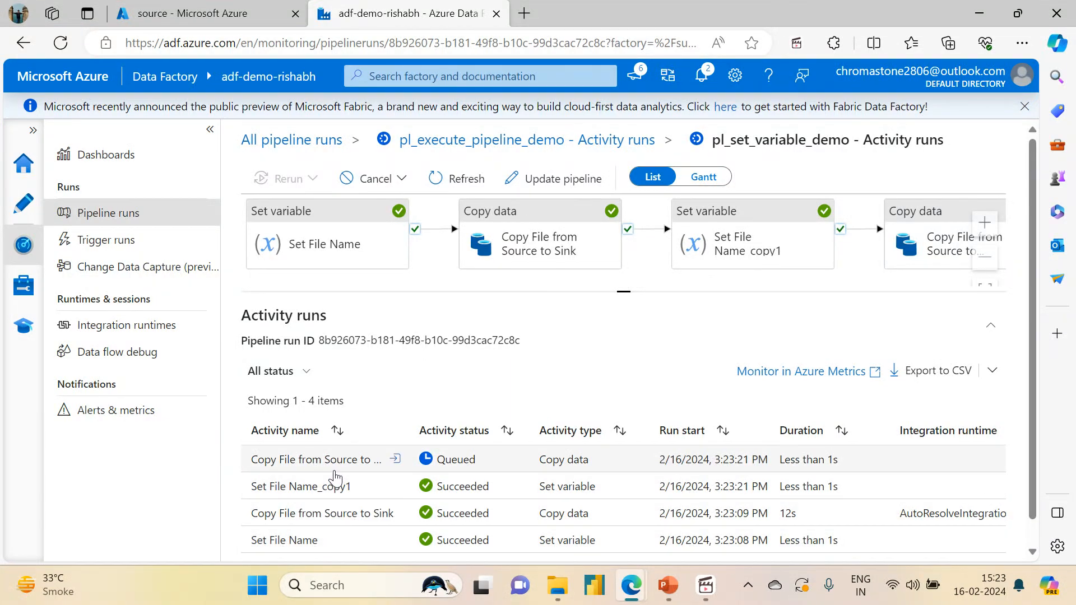
# Step: Refresh the pl_set_variable_demo run's status, and return to the activity runs of pl_execute_pipeline_demo to check its status
pyautogui.click(446, 180)
pyautogui.click(447, 180)
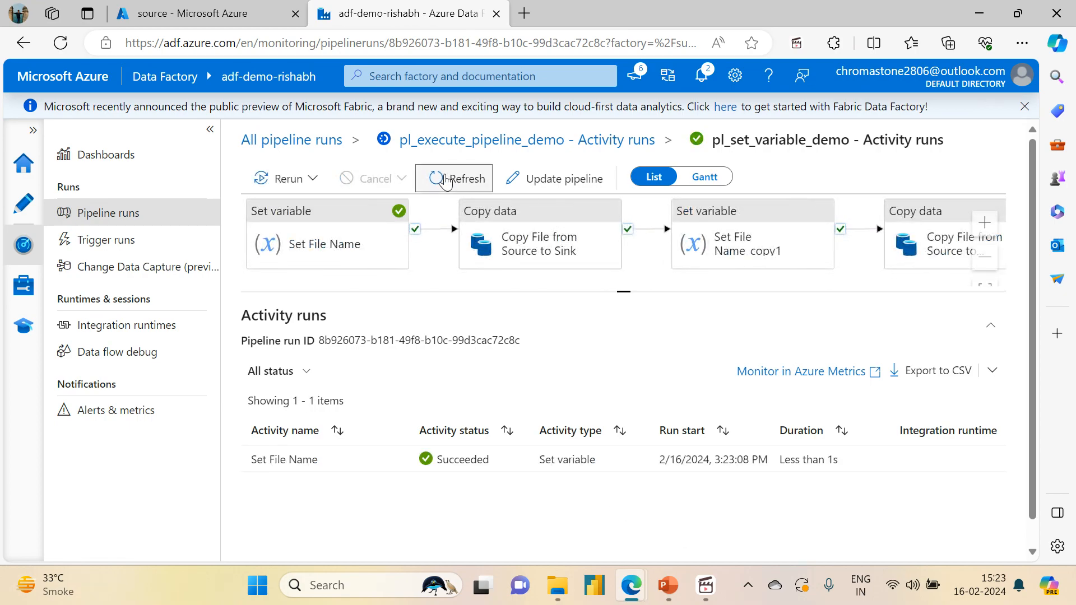
pyautogui.click(454, 141)
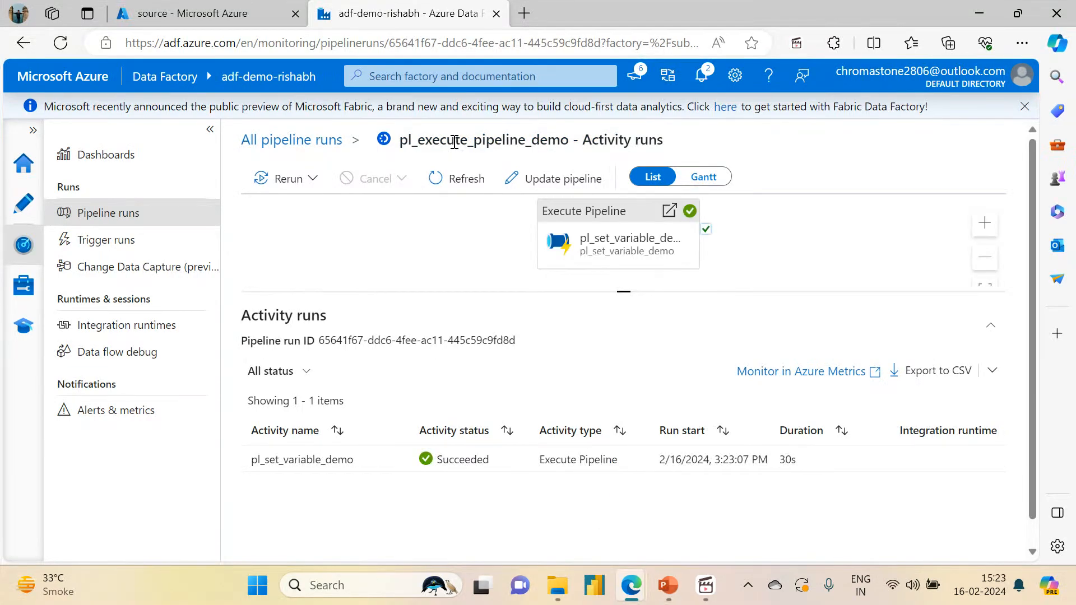
pyautogui.moveTo(345, 461)
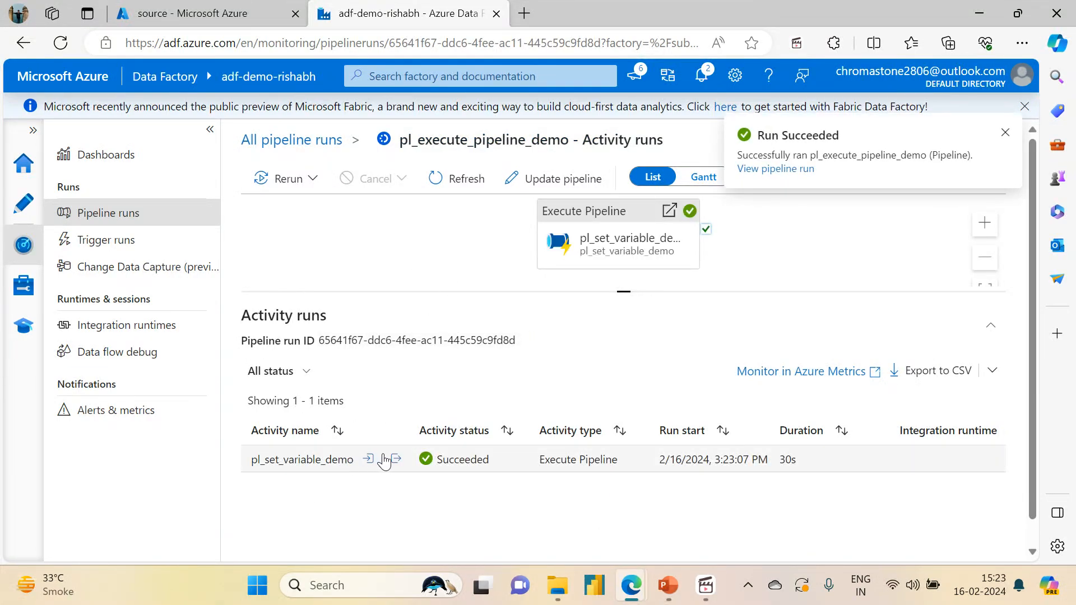
# Step: Switch to the Azure portal and inspect the variable_output folder in the sink container of adfdemoadlsgen2acc
pyautogui.click(215, 10)
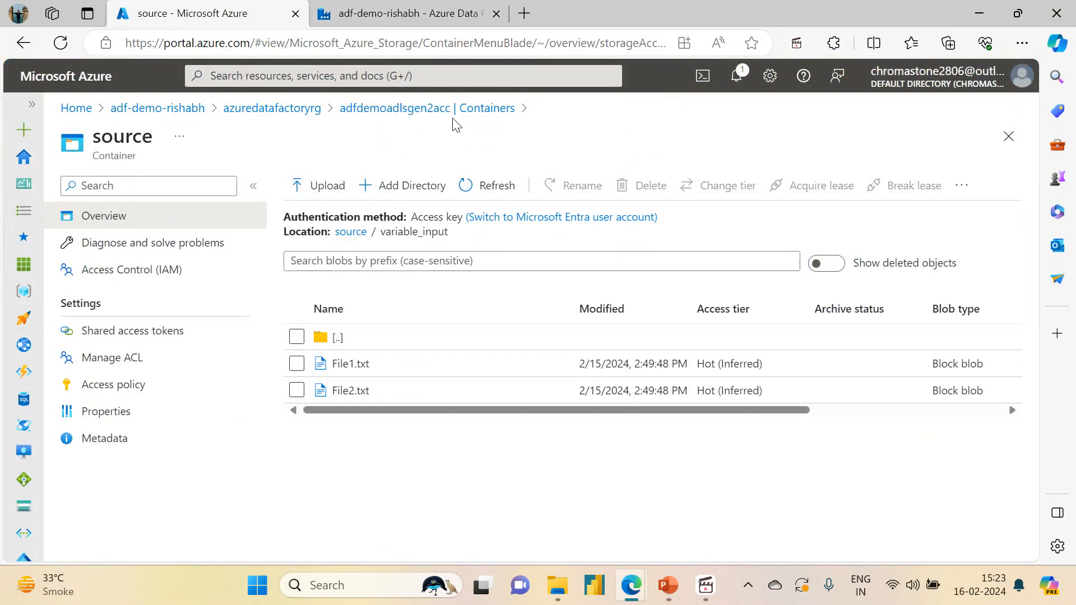
pyautogui.click(481, 116)
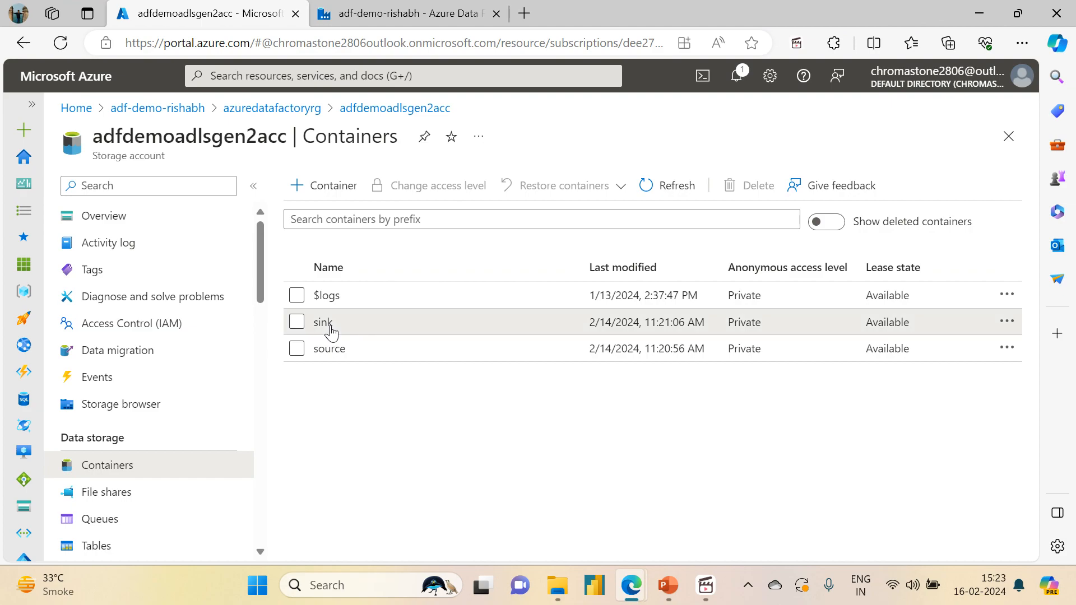
pyautogui.click(330, 330)
pyautogui.click(351, 337)
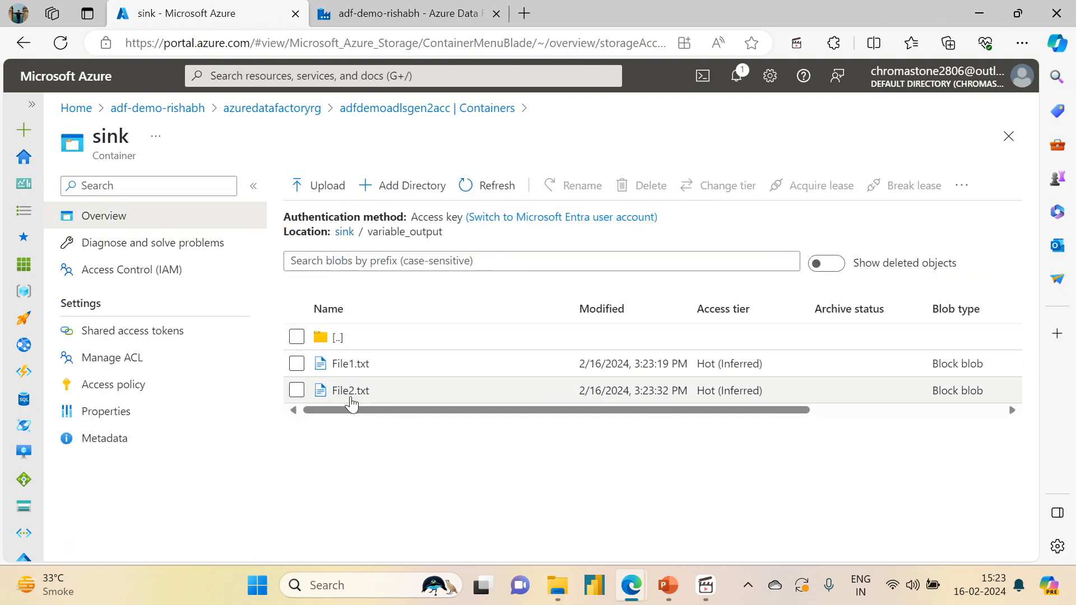
# Step: Return to Azure Data Factory, review the invoked pipeline name in the pl_set_variable_demo activity's output, and close the output
pyautogui.hotkey('ctrl', 'Tab')
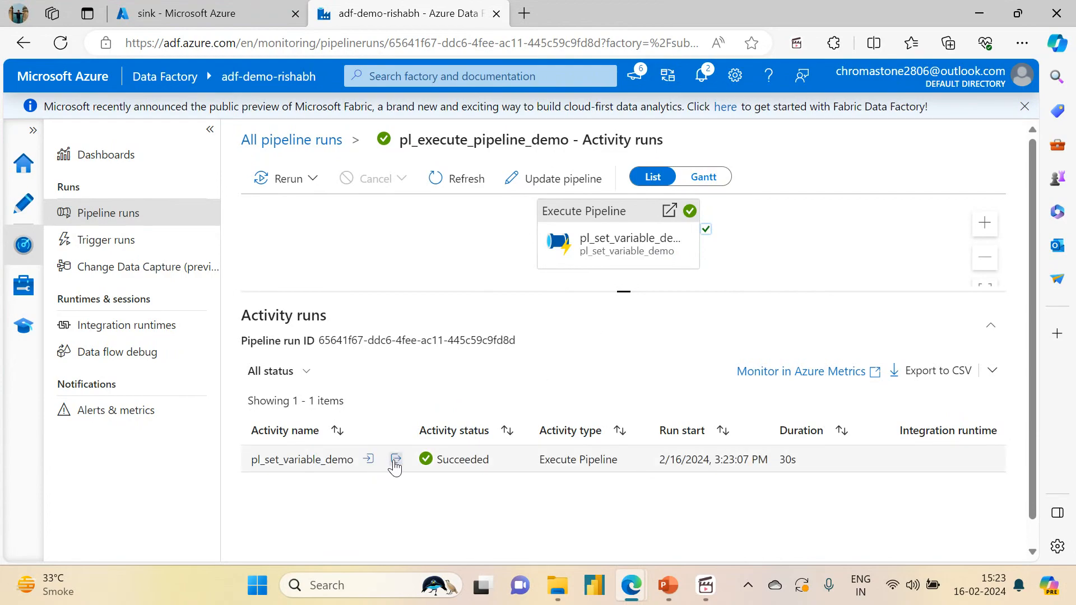
pyautogui.click(393, 459)
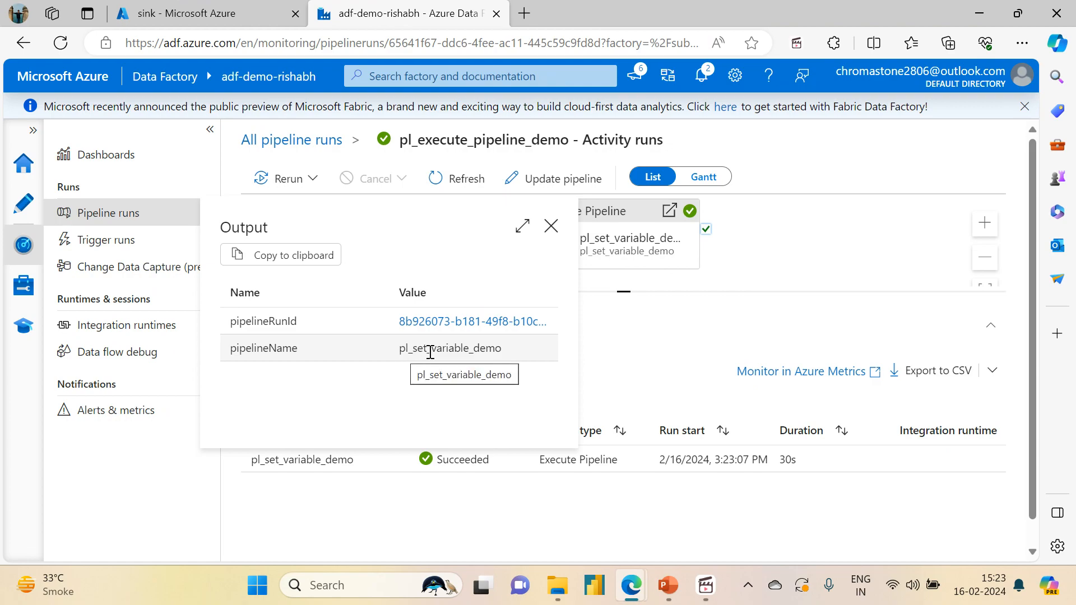
pyautogui.moveTo(401, 351); pyautogui.dragTo(511, 361)
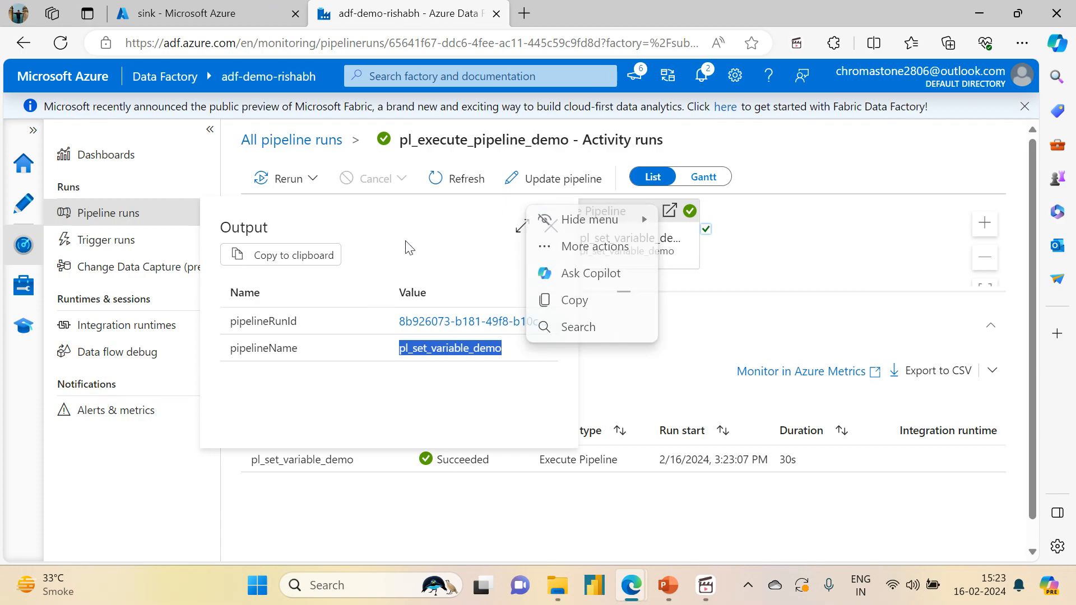
pyautogui.click(432, 228)
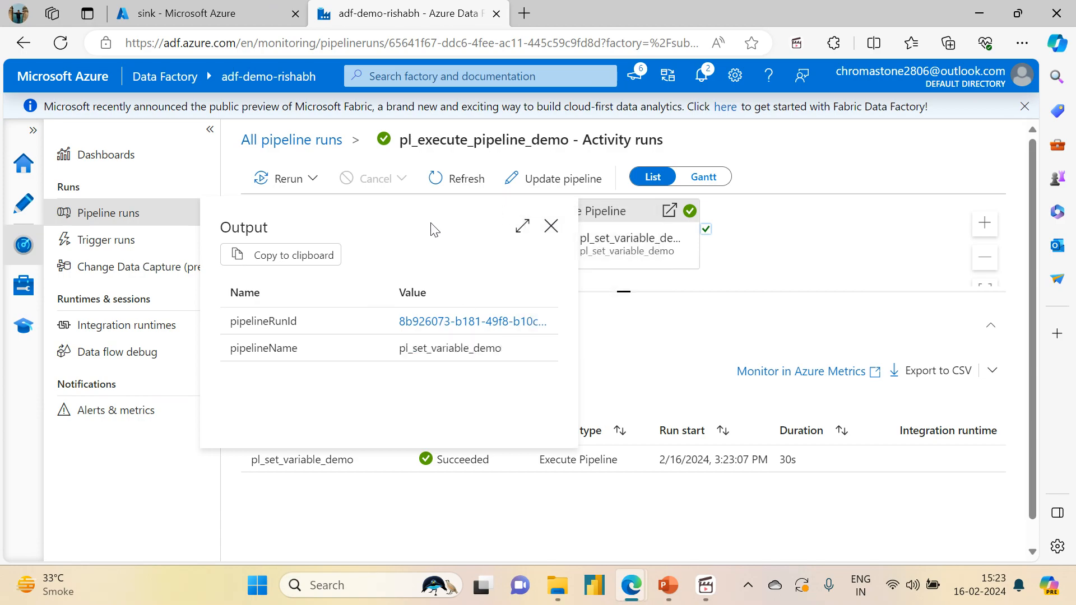
pyautogui.click(549, 234)
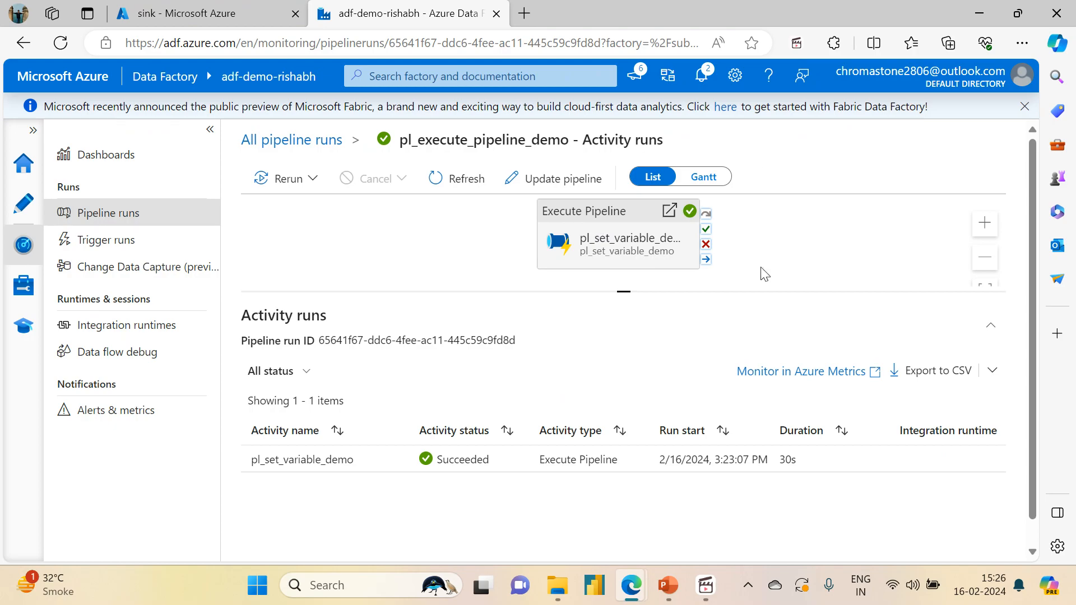
pyautogui.click(707, 587)
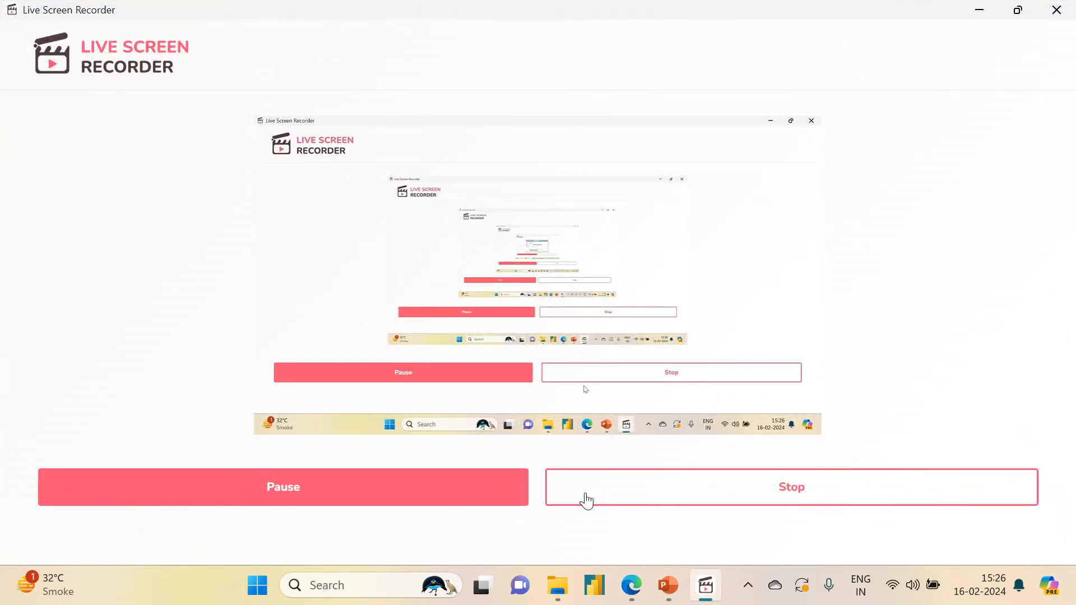